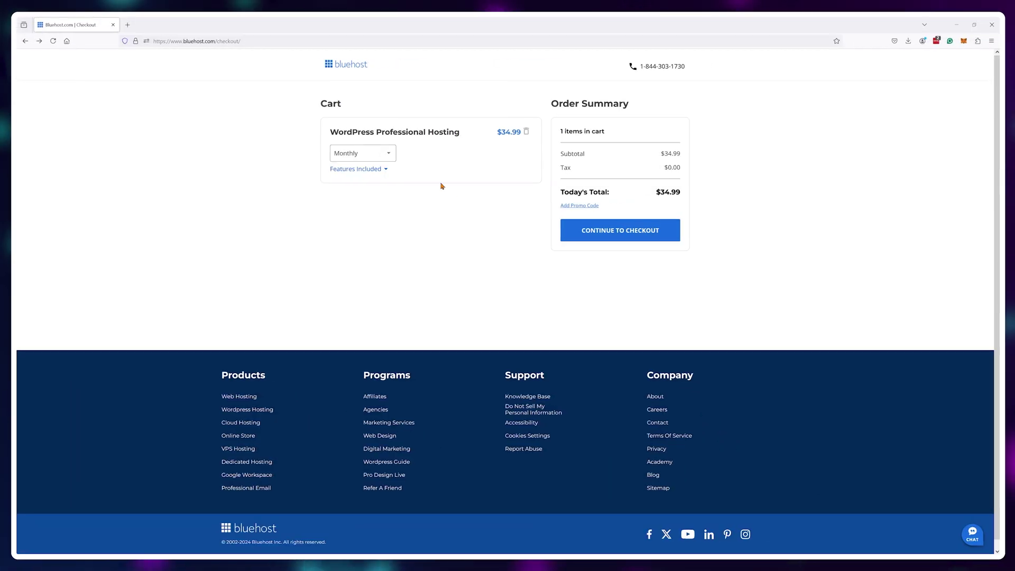
# Open the billing period list for the Shared Hosting Starter order.
pyautogui.click(382, 153)
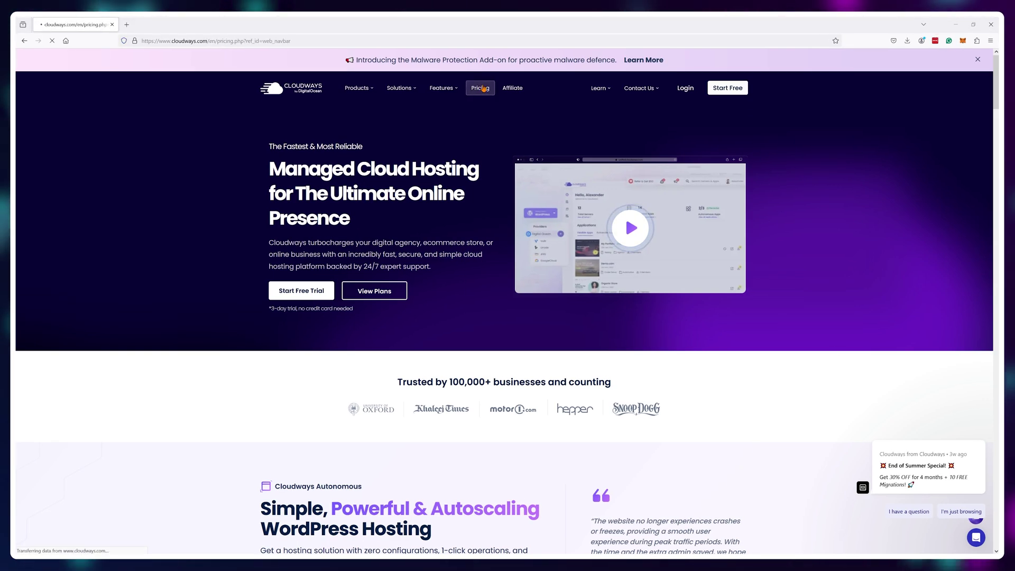
pyautogui.scroll(-2, 826, 280)
pyautogui.scroll(-1, 810, 289)
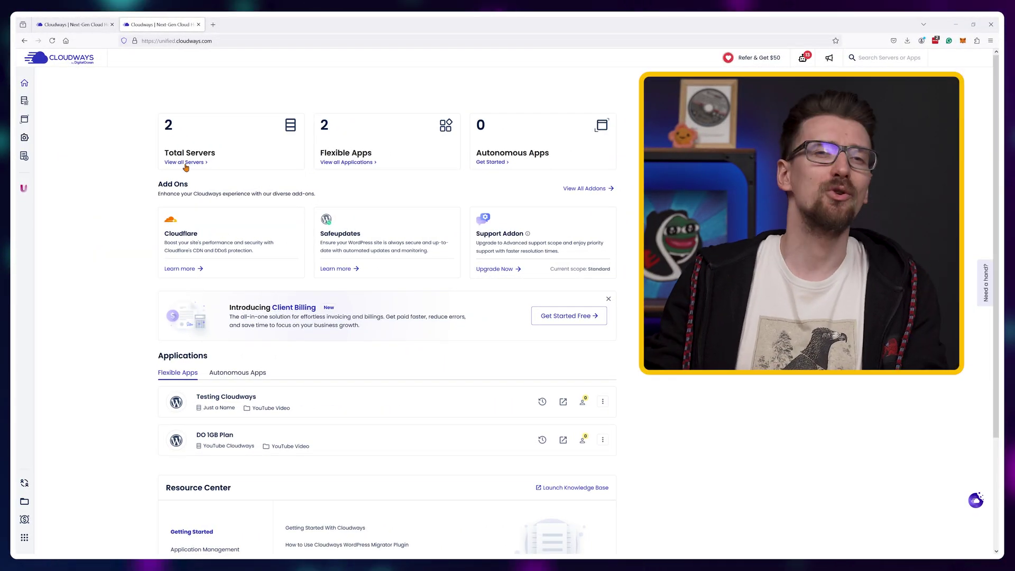
# Start a WordPress deployment with application name 'This is a name' and server name 'Name'.
pyautogui.click(186, 162)
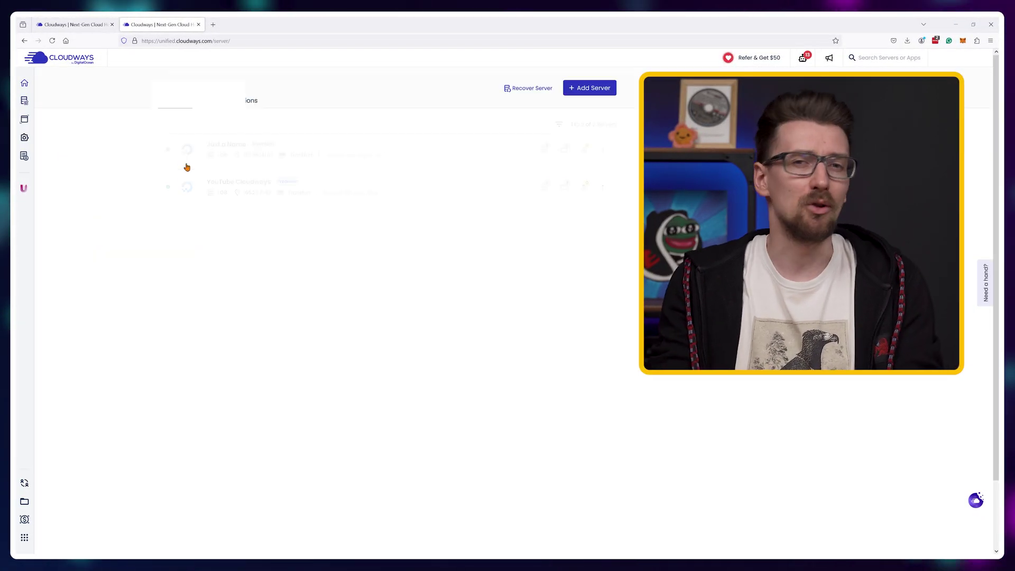
pyautogui.click(595, 89)
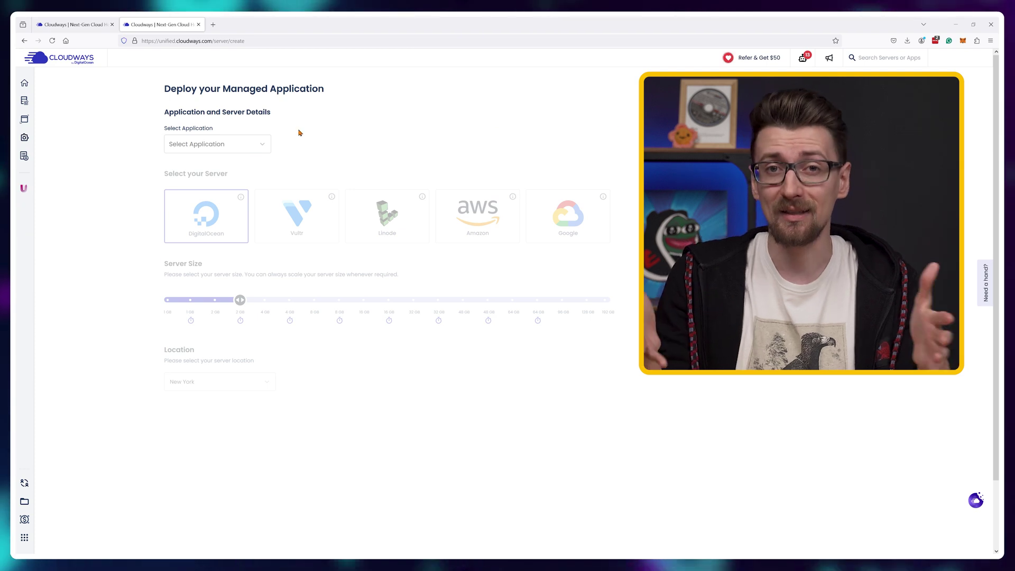
pyautogui.click(261, 144)
pyautogui.click(224, 166)
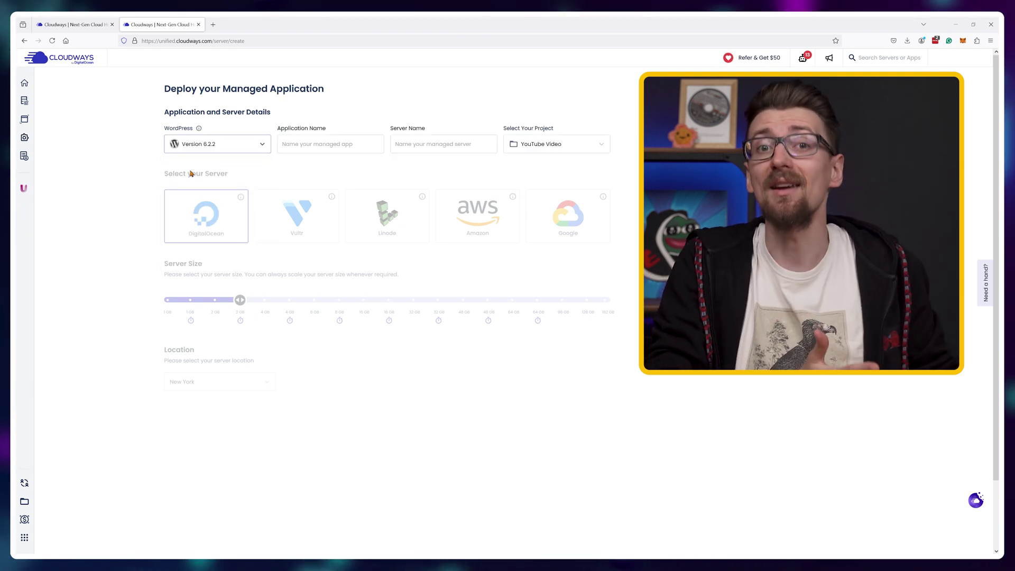
pyautogui.click(332, 143)
pyautogui.write('This is a name')
pyautogui.press('Tab')
pyautogui.write('Name')
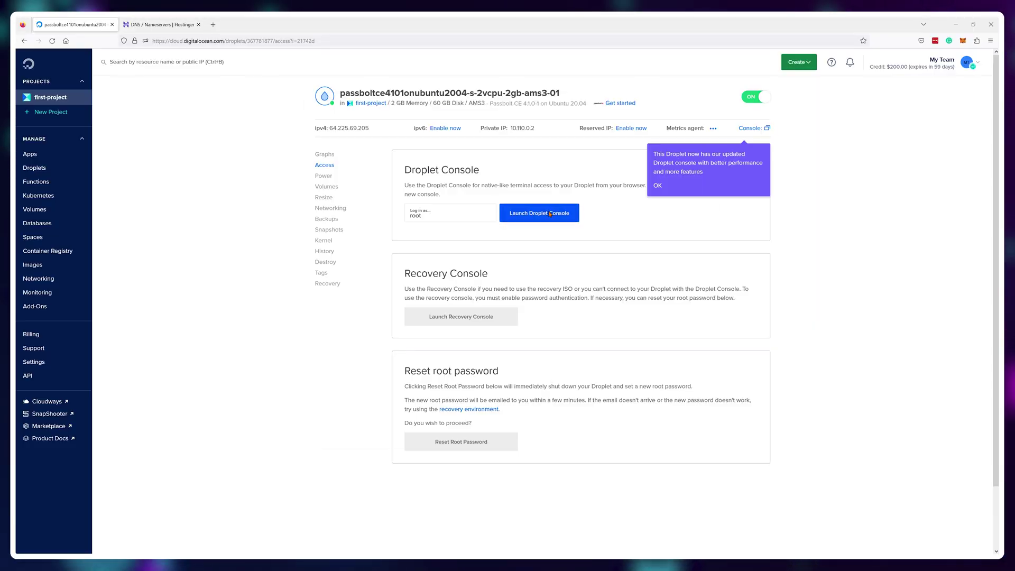
# Launch the droplet console and open the copied passbolt nginx config path in nano.
pyautogui.click(550, 213)
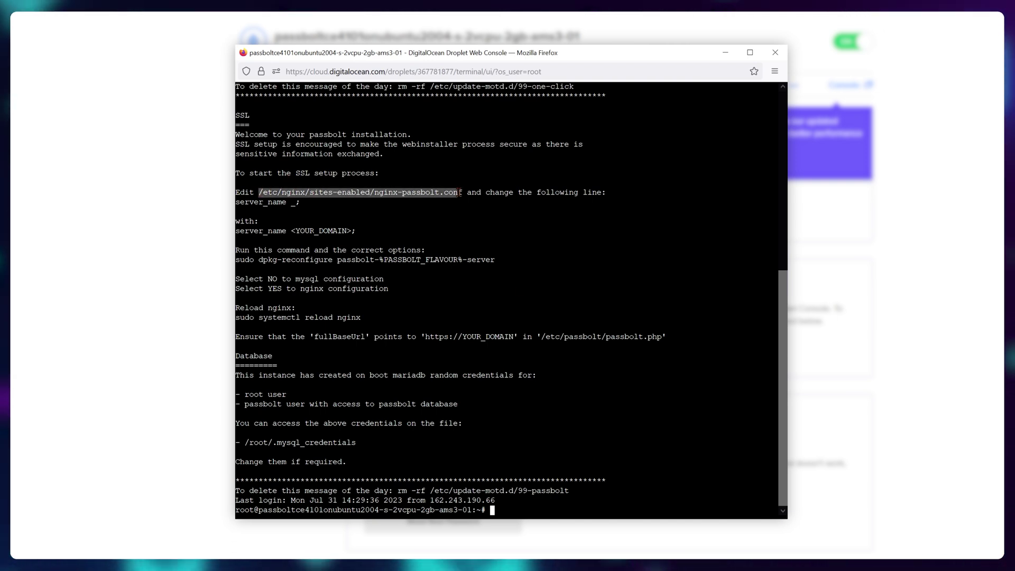
pyautogui.rightClick(450, 193)
pyautogui.click(487, 254)
pyautogui.write('nan')
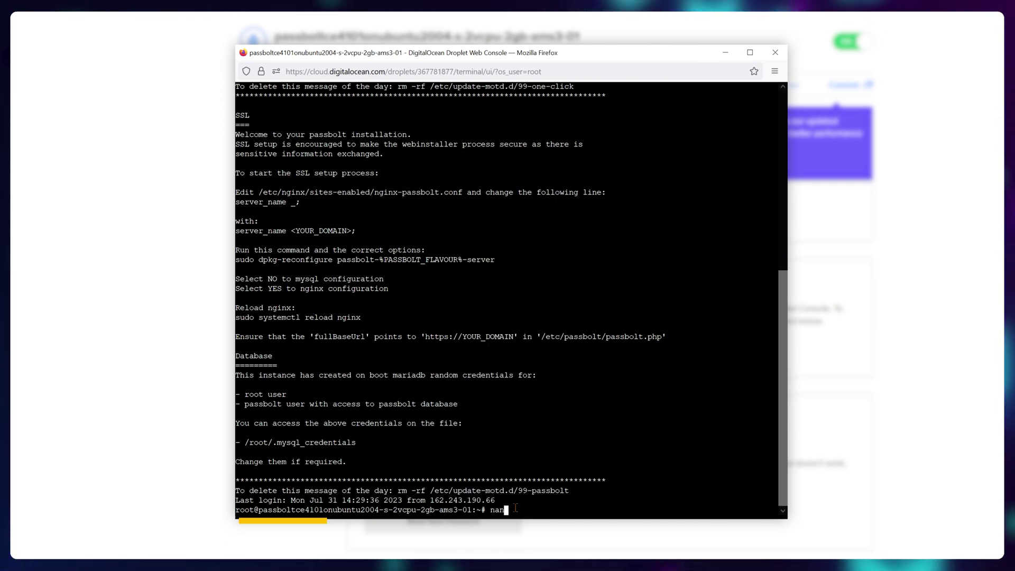
pyautogui.write('o')
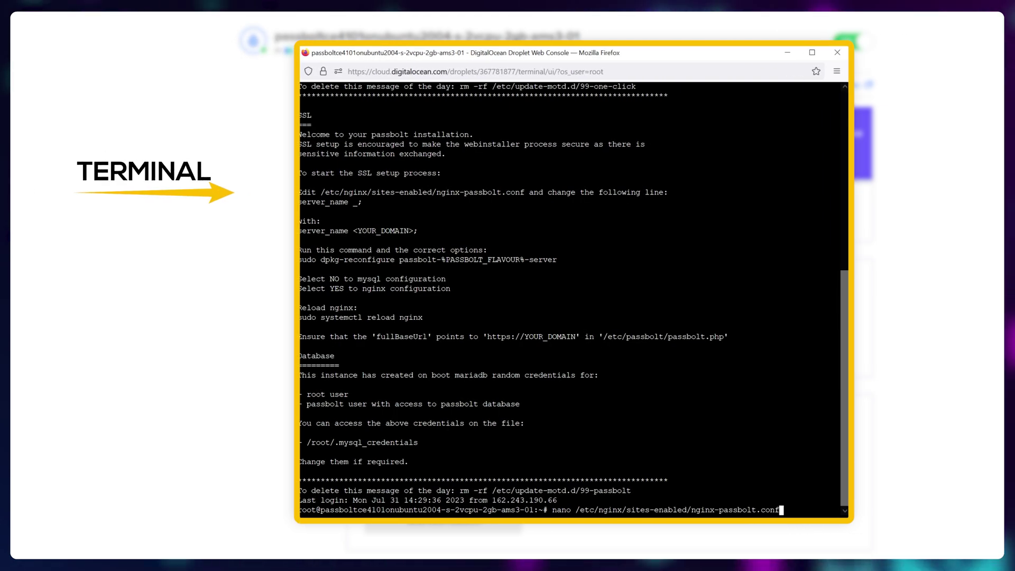
pyautogui.press('Return')
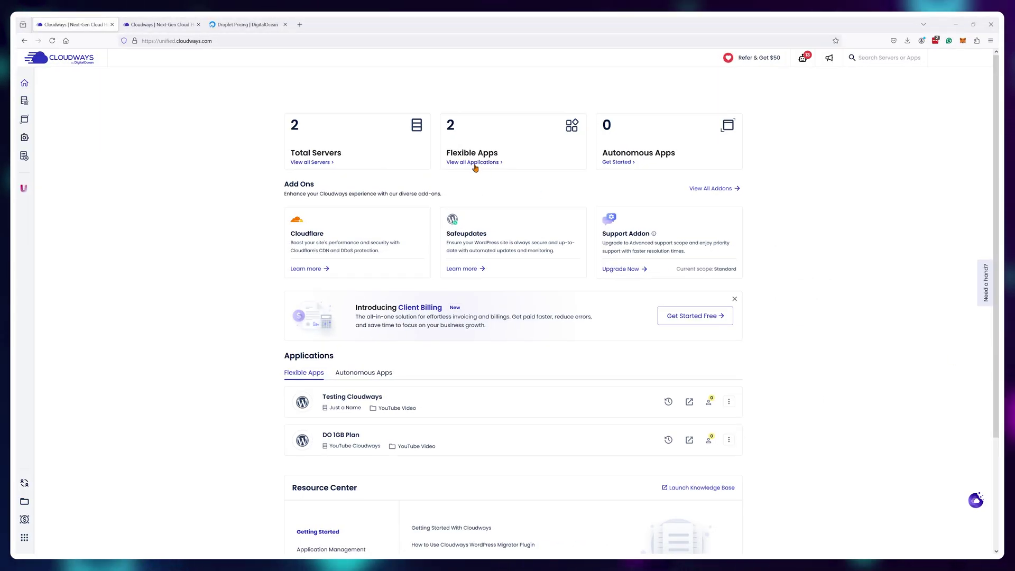
pyautogui.click(474, 163)
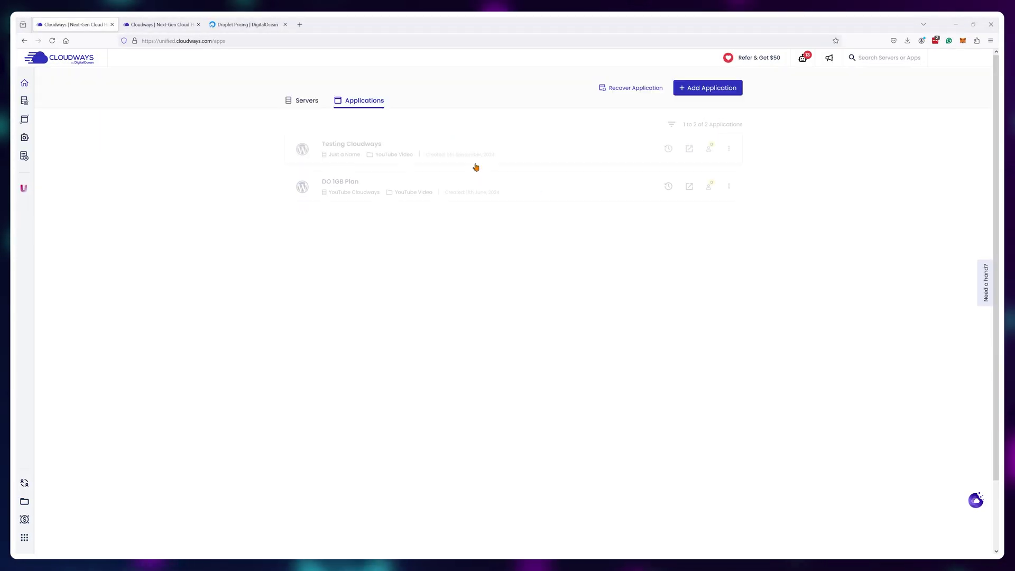
pyautogui.click(397, 186)
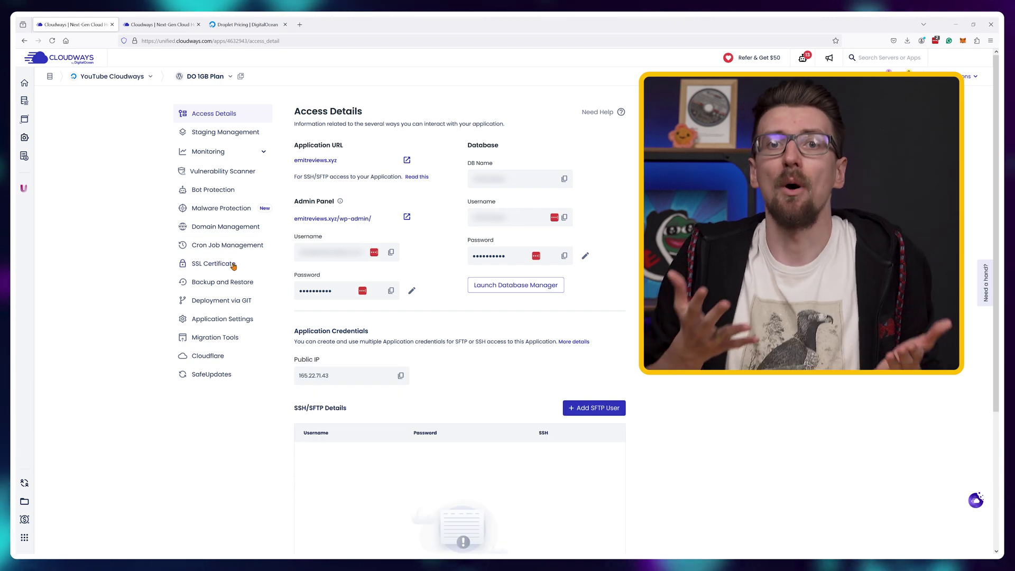
pyautogui.click(230, 266)
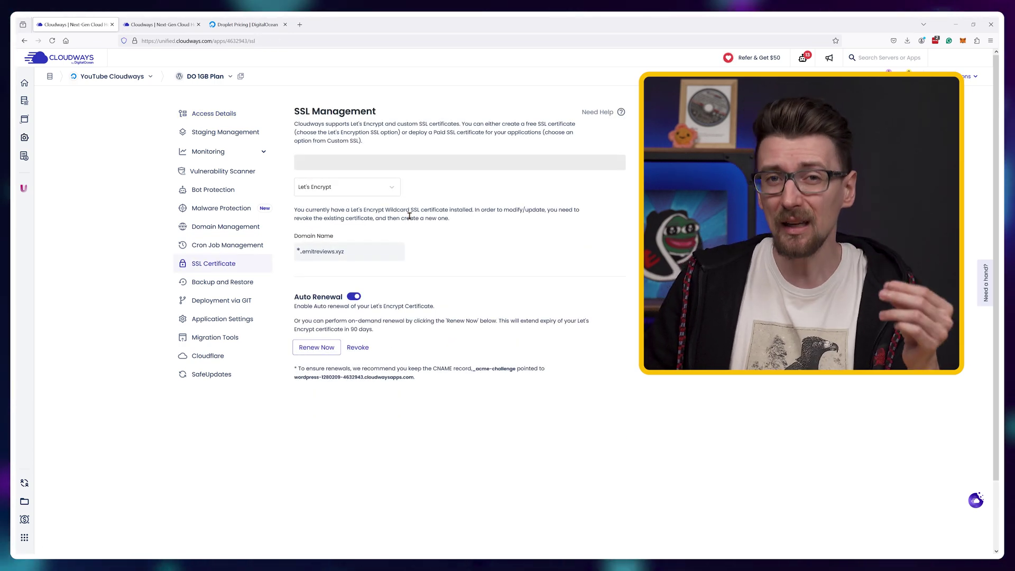
pyautogui.click(253, 285)
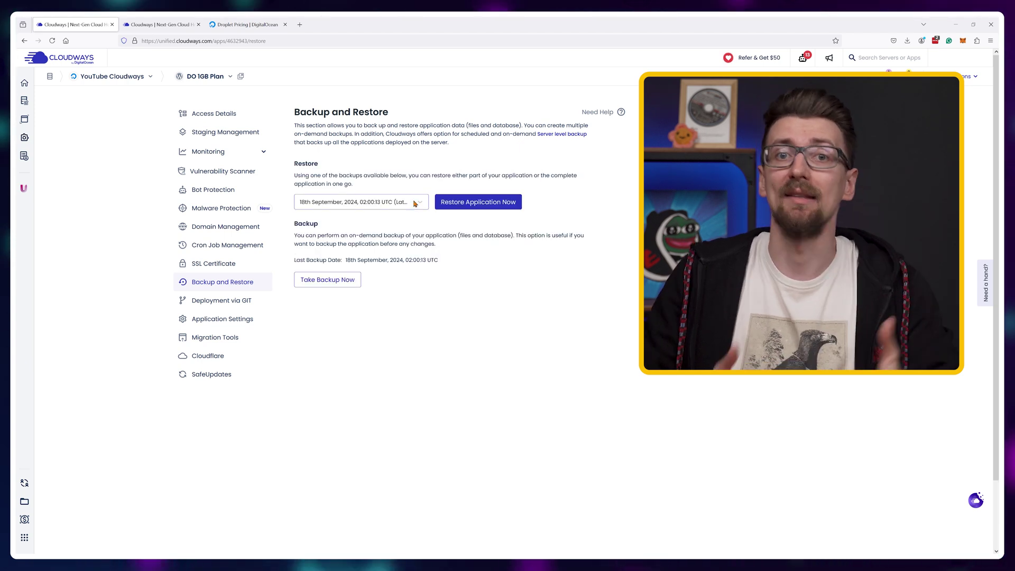
pyautogui.click(417, 203)
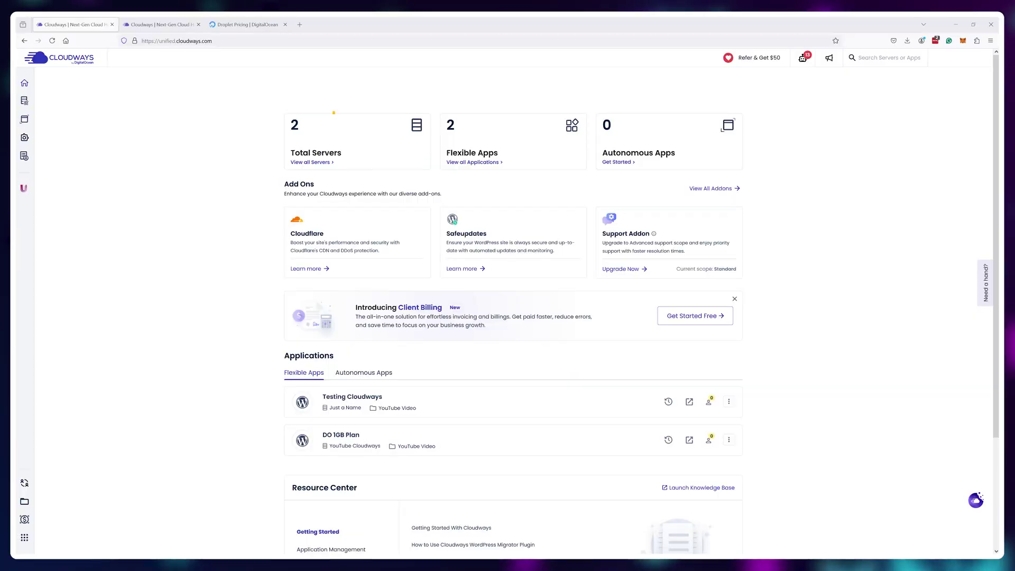
# Start a new server deployment and compare the Google, Amazon, Vultr and DigitalOcean provider cards.
pyautogui.click(312, 163)
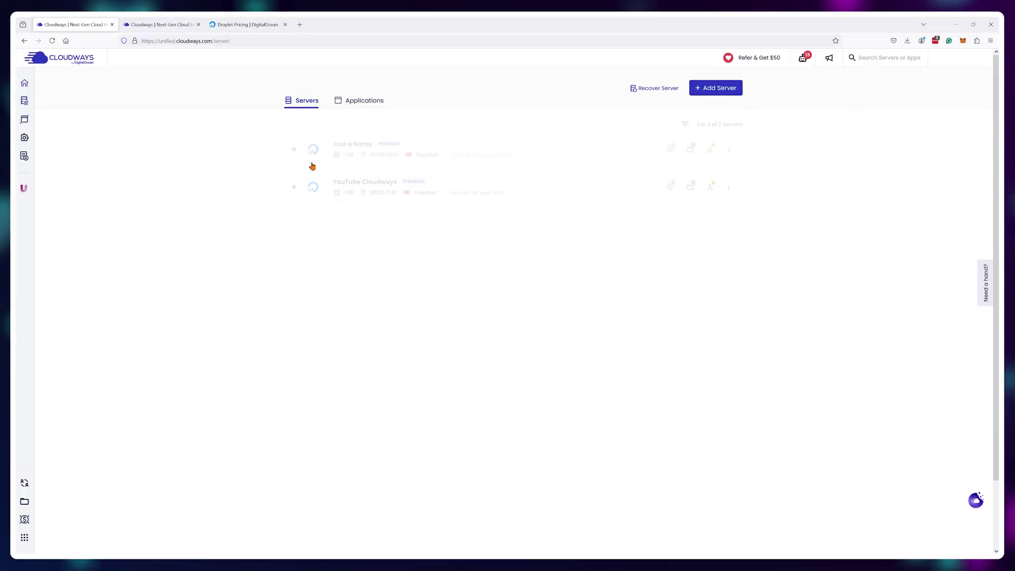
pyautogui.click(716, 90)
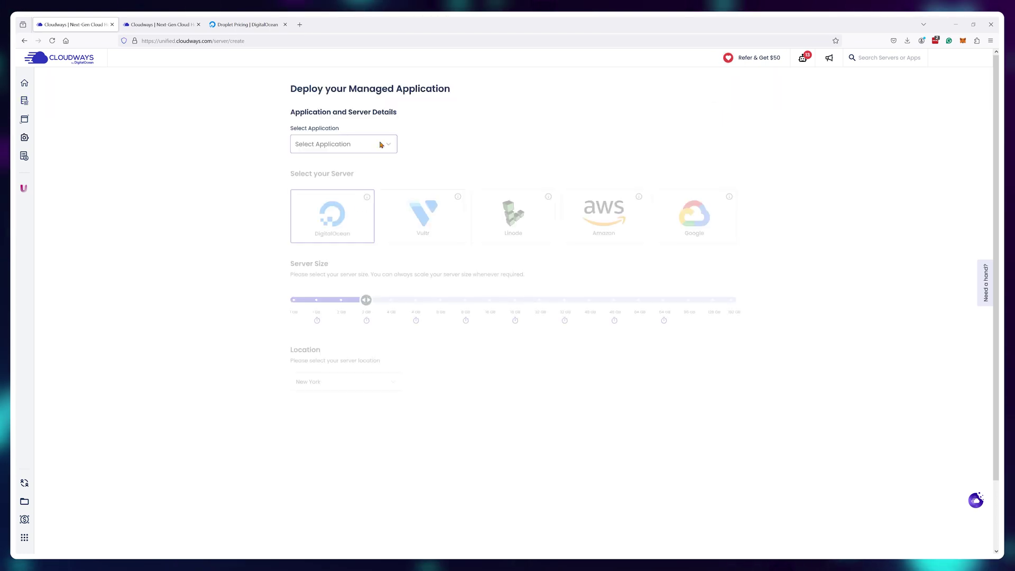
pyautogui.write('Name')
pyautogui.press('Tab')
pyautogui.write('Name')
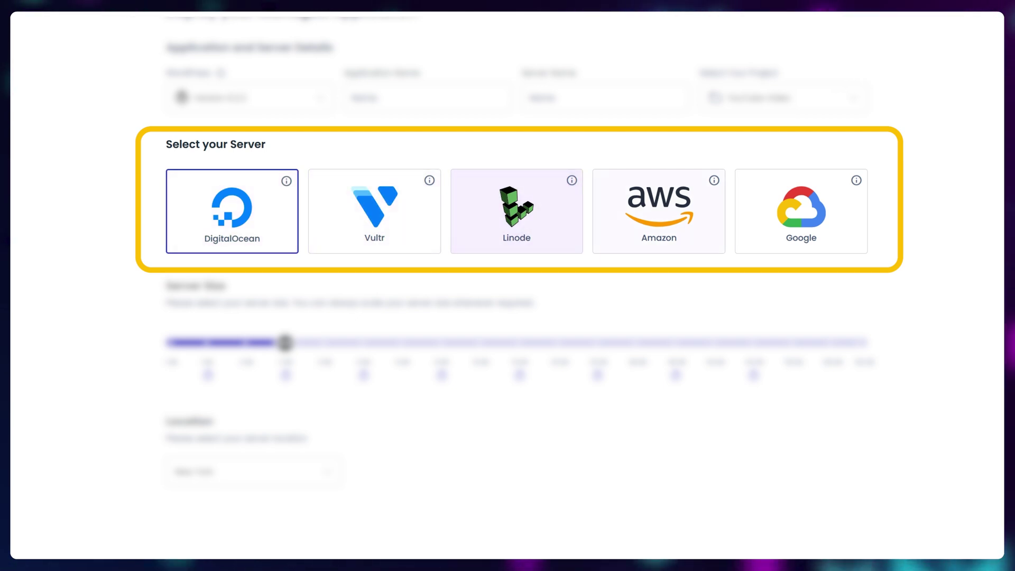
pyautogui.click(827, 230)
pyautogui.scroll(-2, 825, 199)
pyautogui.click(639, 127)
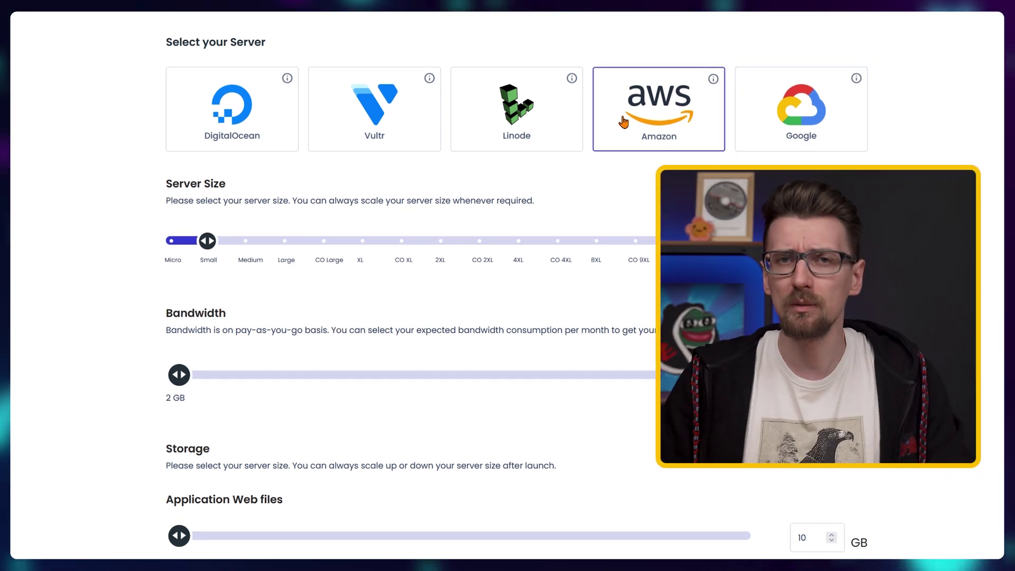
pyautogui.click(393, 124)
pyautogui.click(262, 123)
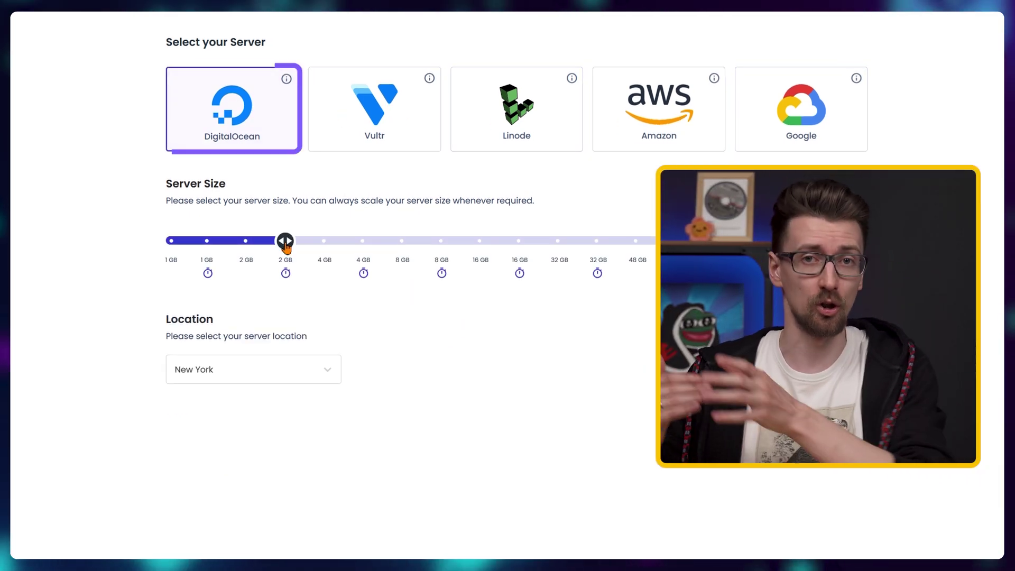
# Try Linode and adjust the server size slider, settling on 2 GB.
pyautogui.moveTo(286, 240); pyautogui.dragTo(207, 241)
pyautogui.click(523, 149)
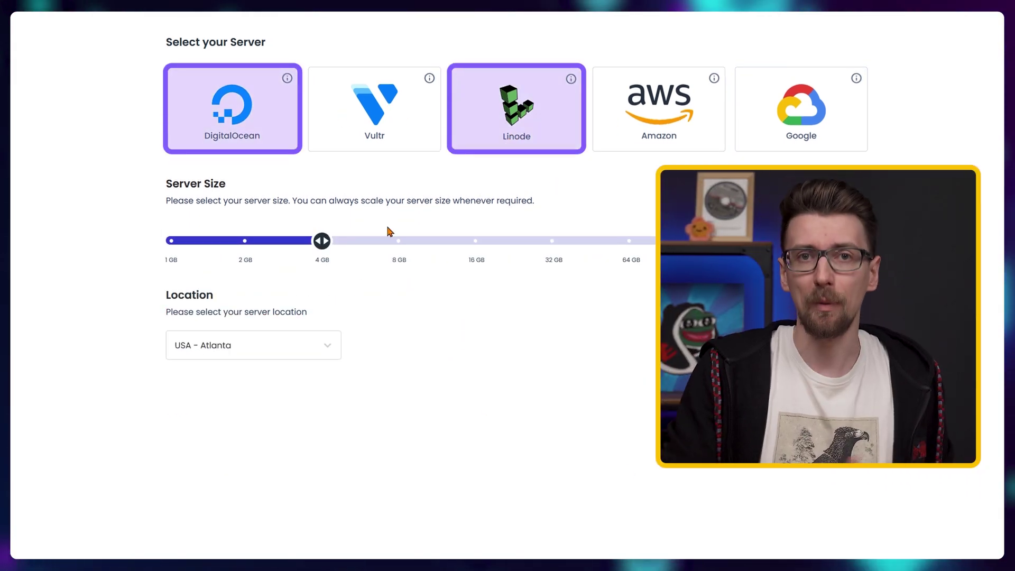
pyautogui.moveTo(320, 241); pyautogui.dragTo(173, 244)
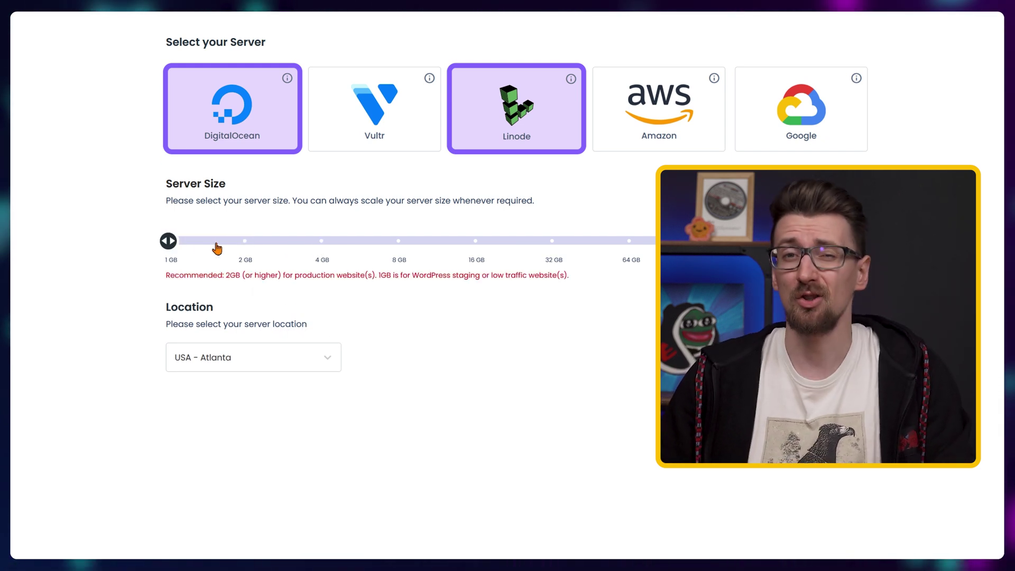
pyautogui.click(235, 247)
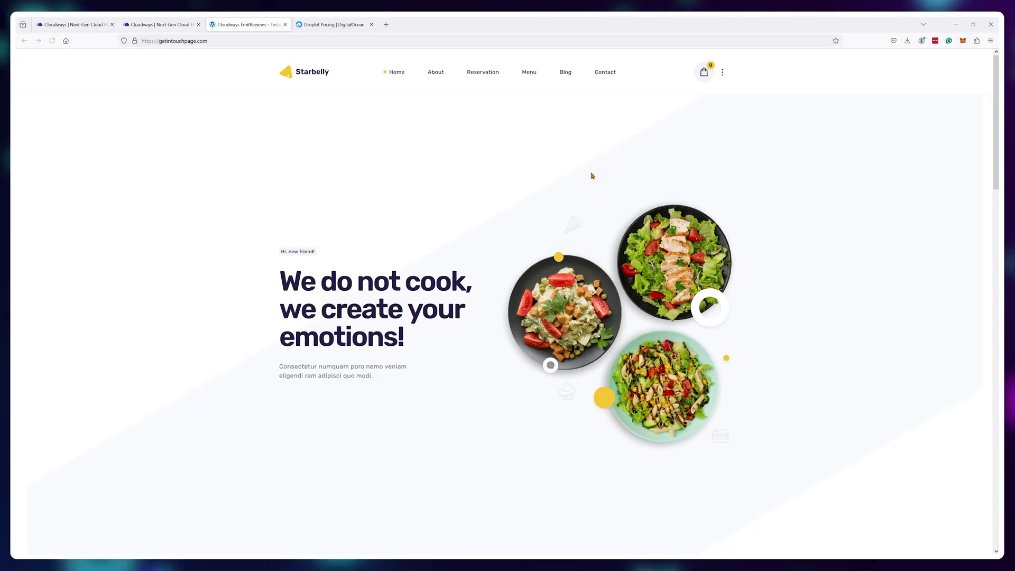
pyautogui.scroll(-5, 591, 175)
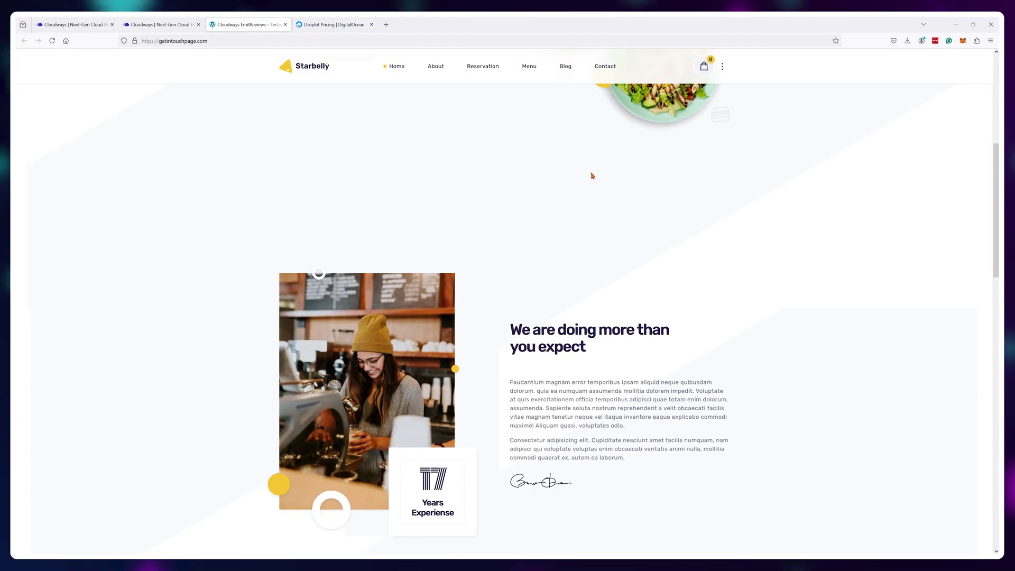
pyautogui.scroll(-5, 591, 176)
pyautogui.scroll(-3, 591, 175)
pyautogui.scroll(-2, 591, 176)
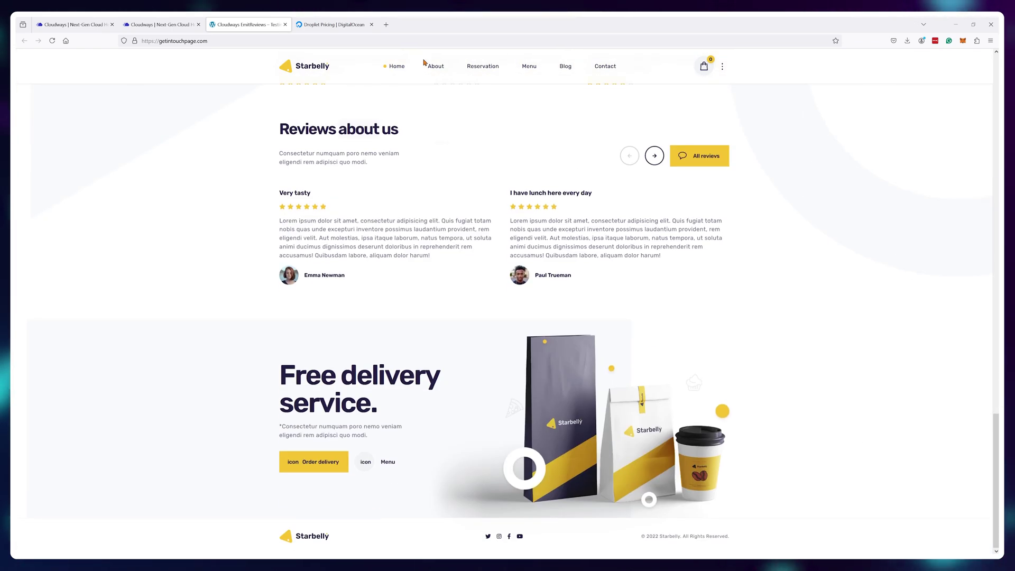
# Open the Starbelly test site's FAQ page and review its grade A GTmetrix report.
pyautogui.click(436, 102)
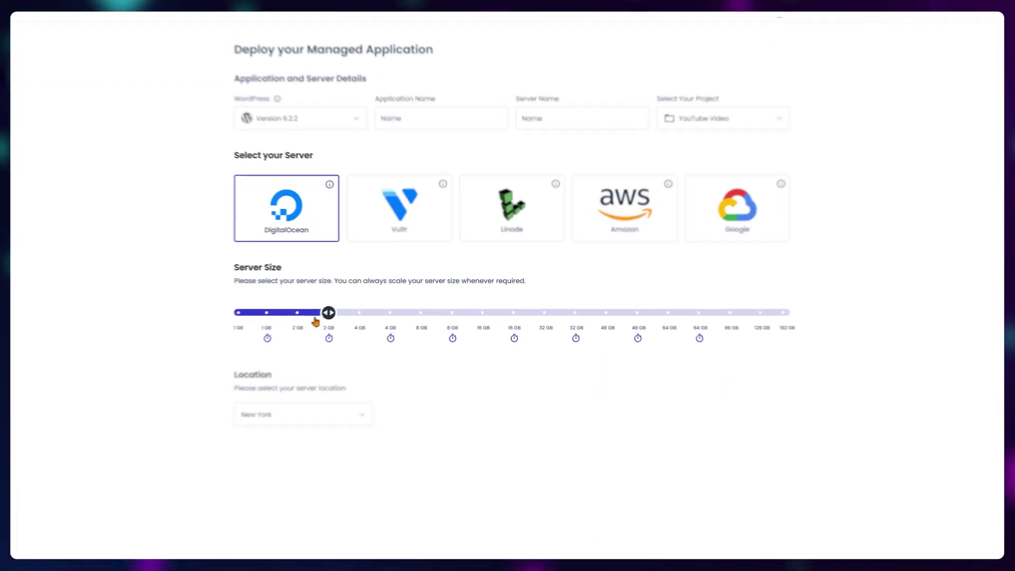
pyautogui.moveTo(315, 321); pyautogui.dragTo(267, 314)
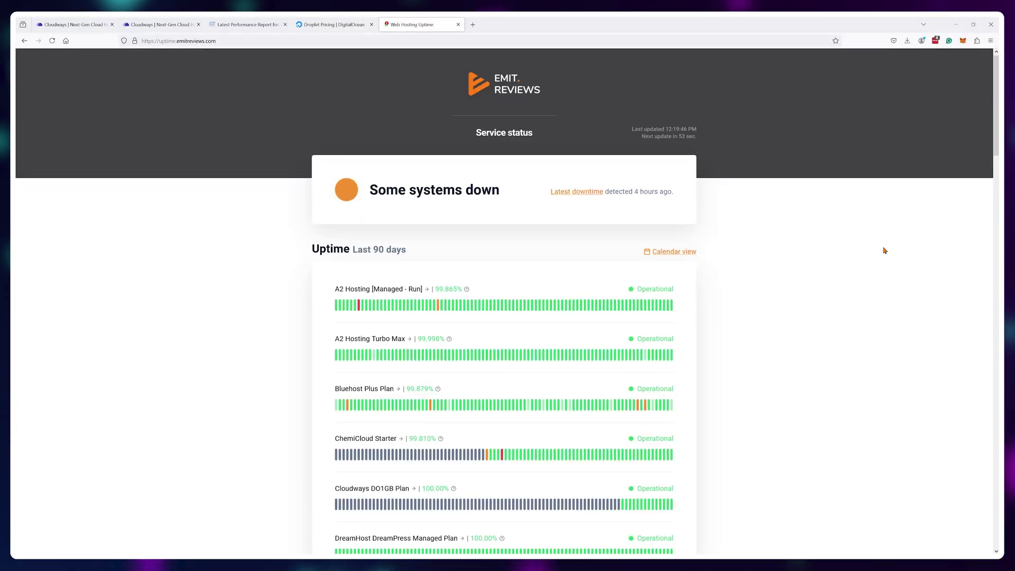
pyautogui.scroll(-3, 885, 251)
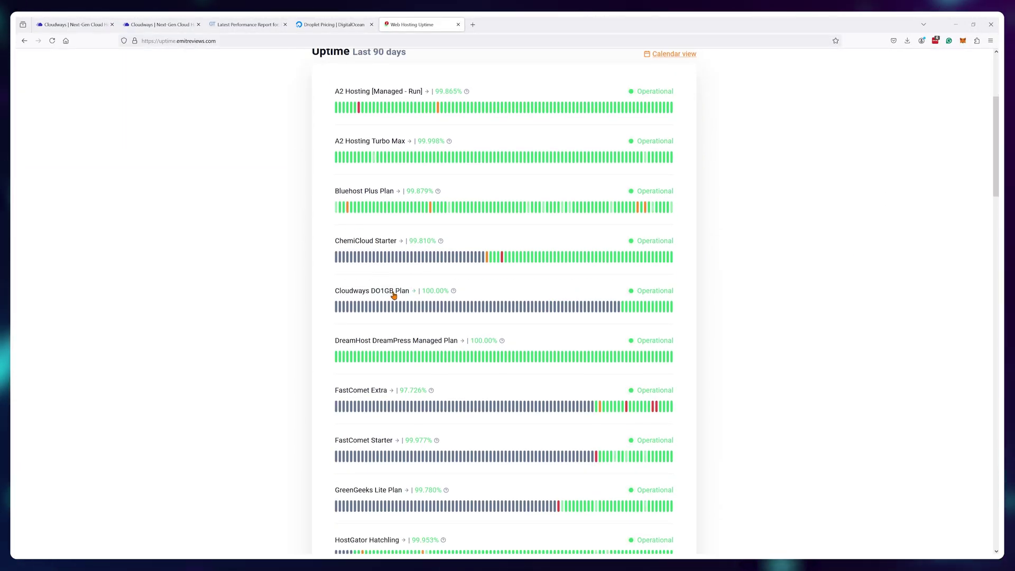
# Open the Cloudways DO1GB Plan uptime page and show response times for the last 30 days.
pyautogui.click(393, 294)
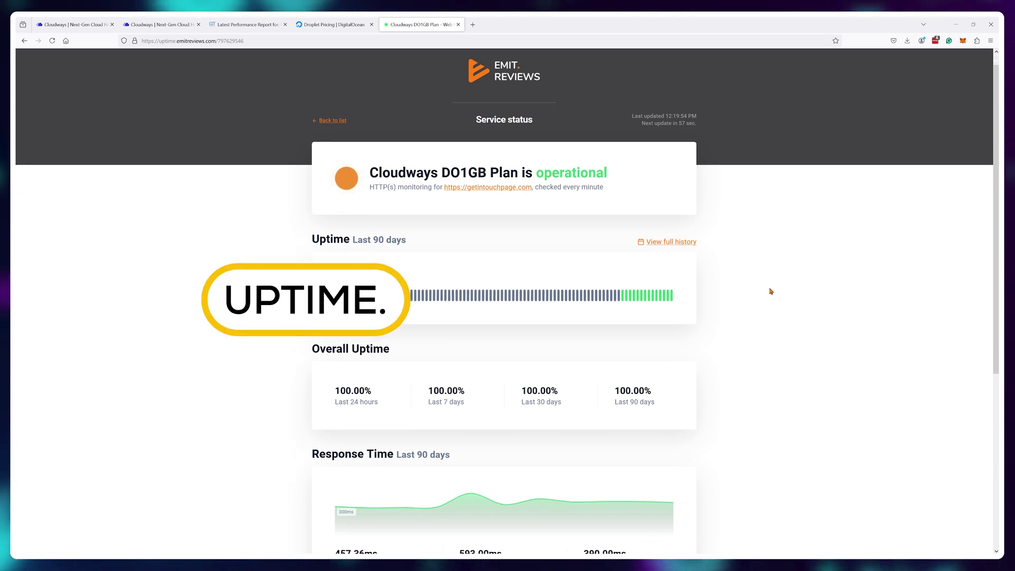
pyautogui.scroll(-2, 769, 291)
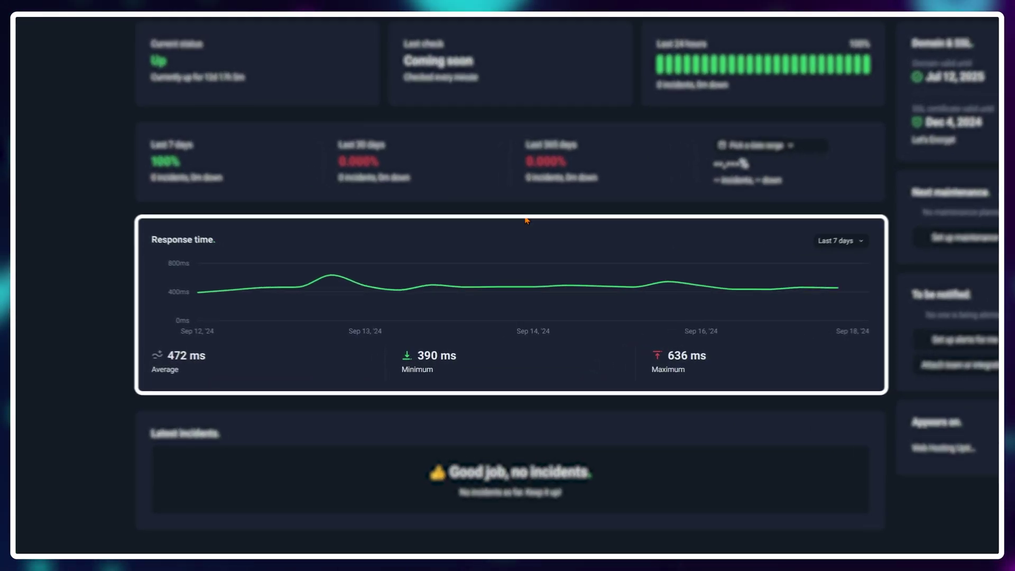
pyautogui.click(903, 227)
pyautogui.click(912, 298)
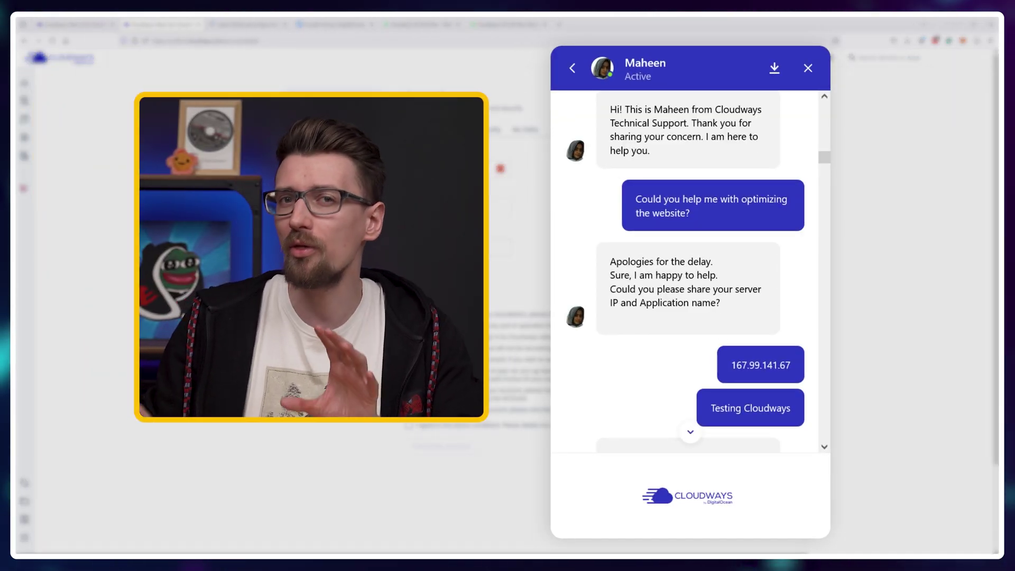
pyautogui.scroll(-2, 562, 272)
pyautogui.scroll(-2, 563, 265)
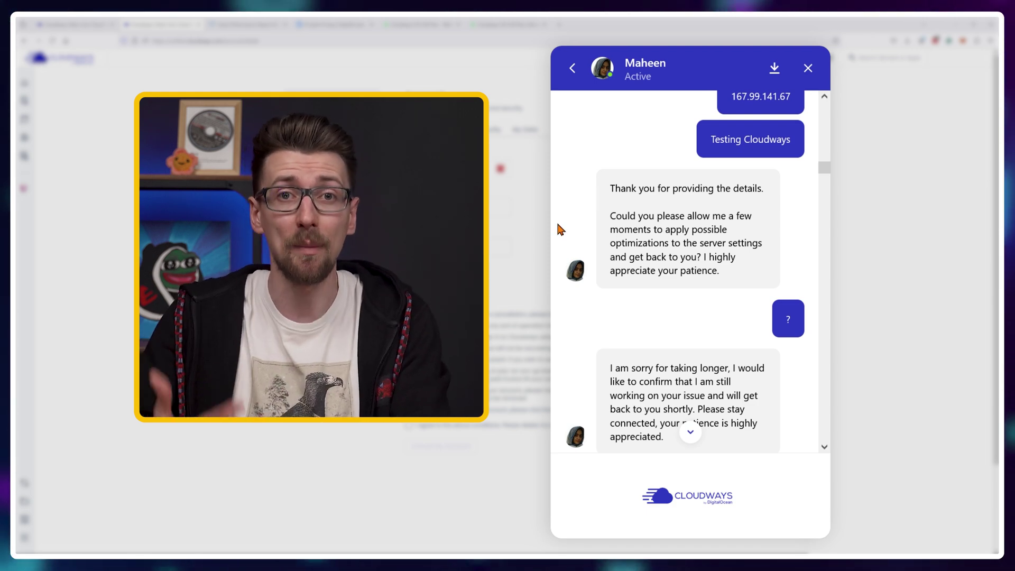
pyautogui.scroll(-2, 557, 230)
pyautogui.scroll(-1, 558, 229)
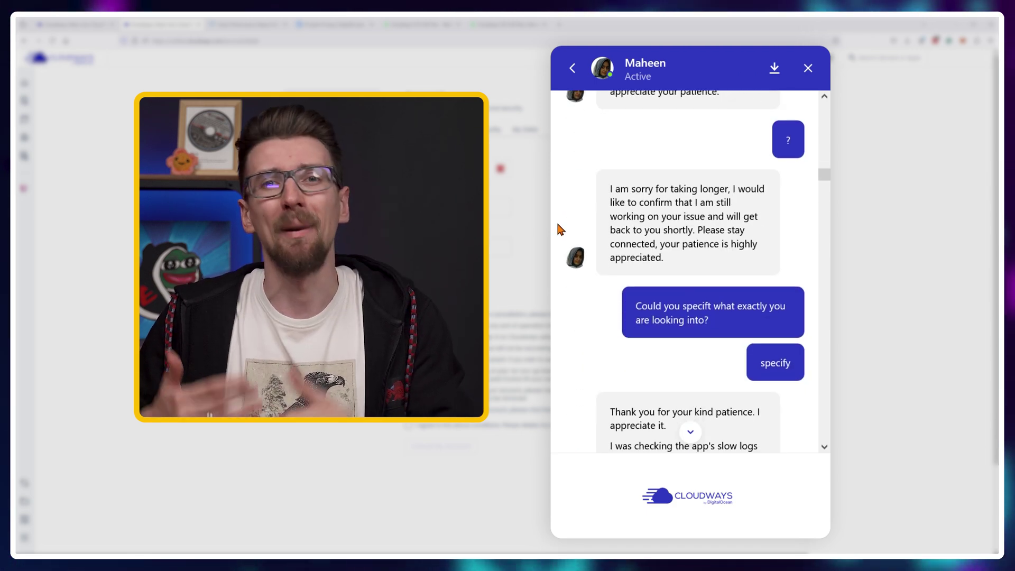
pyautogui.scroll(-1, 558, 229)
pyautogui.scroll(-2, 558, 230)
pyautogui.scroll(-1, 558, 229)
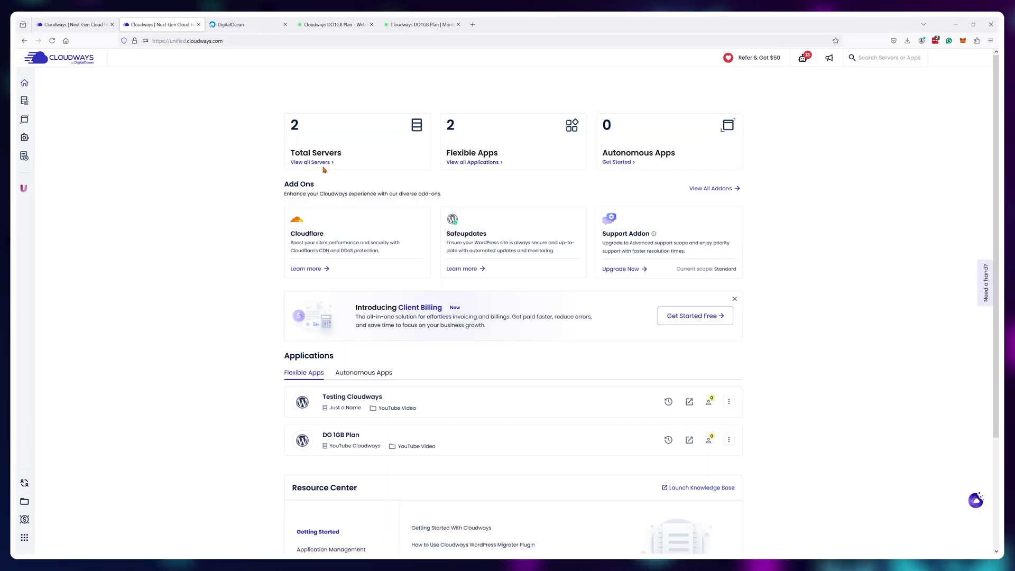
# Delete the YouTube Cloudways server, citing a provider change and confirming with DELETE.
pyautogui.click(322, 162)
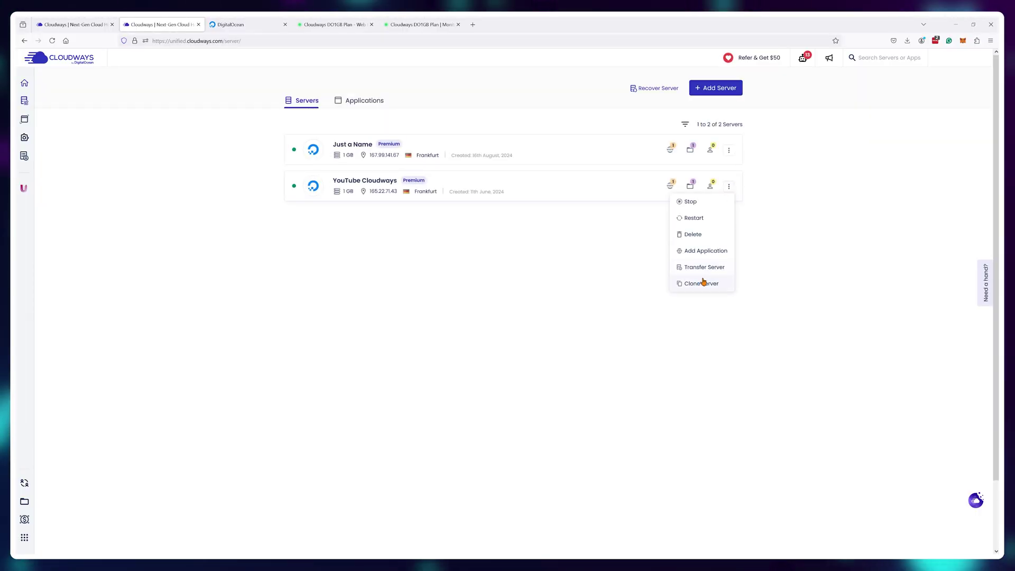
pyautogui.click(694, 236)
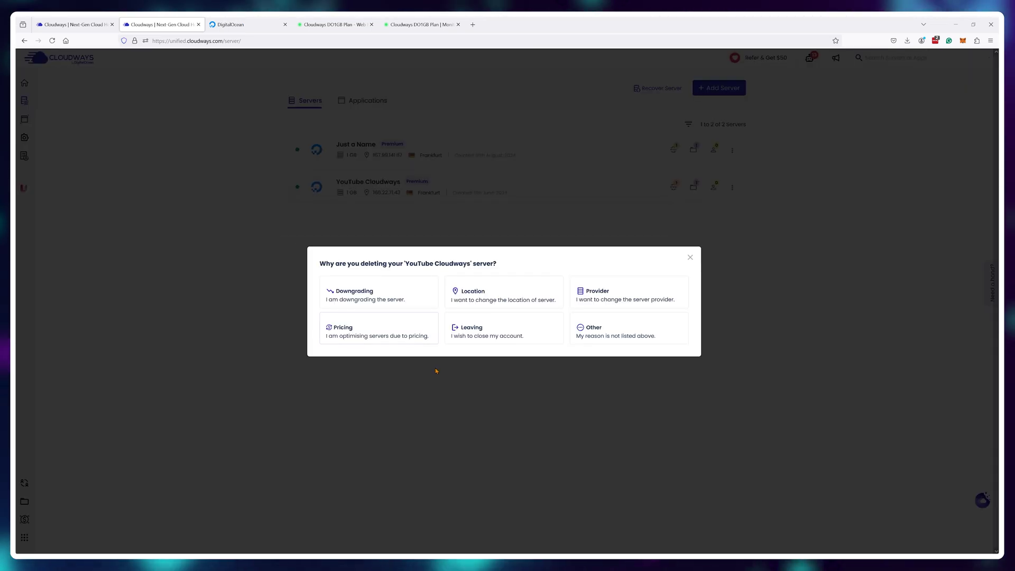
pyautogui.click(637, 298)
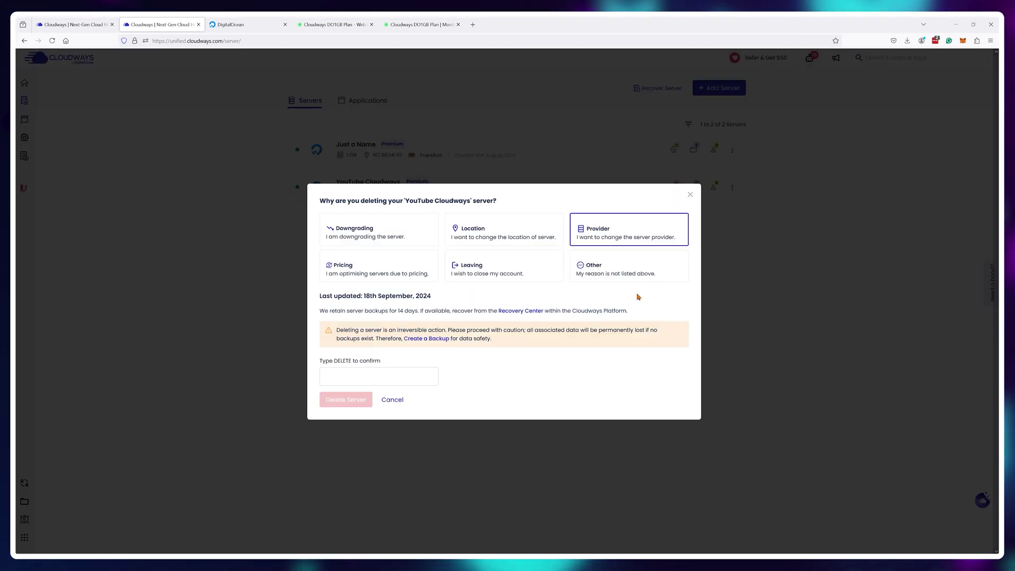
pyautogui.click(348, 379)
pyautogui.write('D')
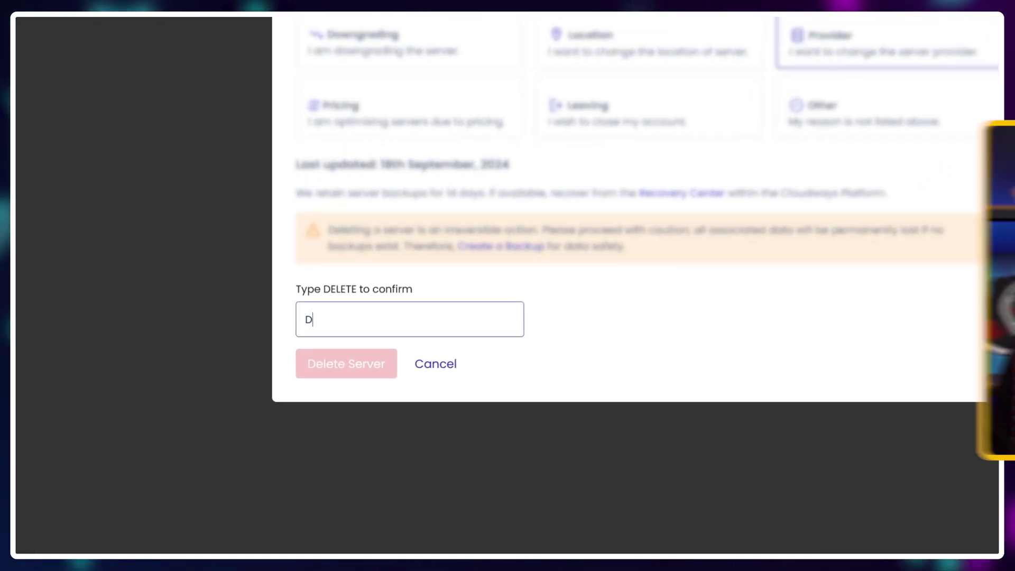
pyautogui.write('ELETE')
pyautogui.click(340, 371)
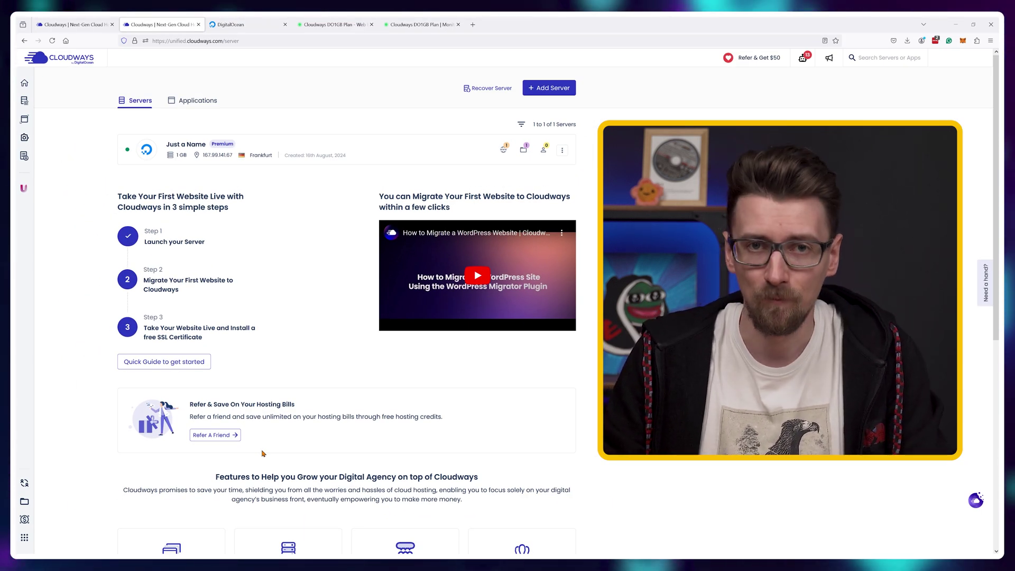
# Launch a 2 GB DigitalOcean WordPress 6.2.2 server named 'nAME' in New York.
pyautogui.click(548, 88)
pyautogui.click(213, 144)
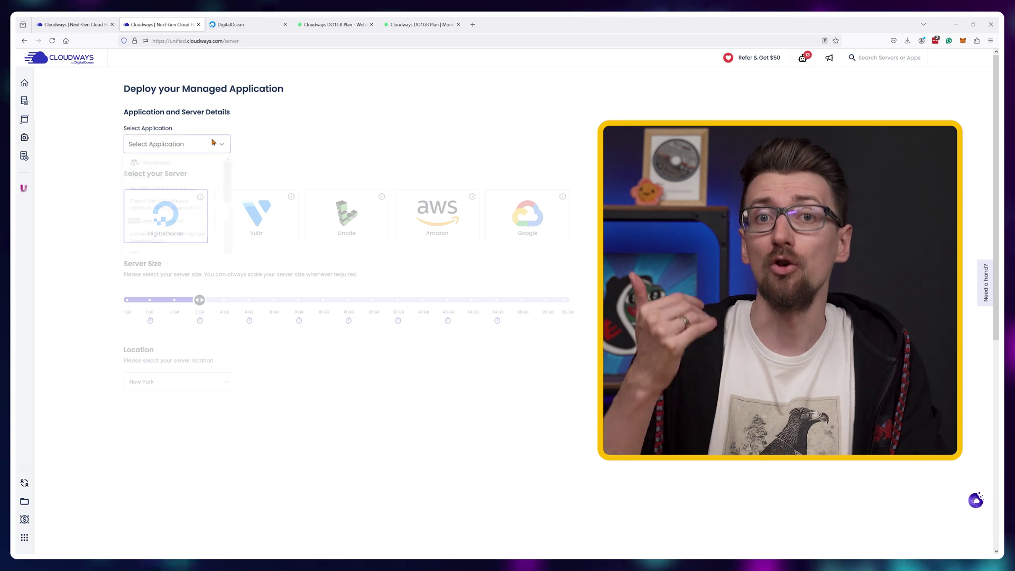
pyautogui.click(174, 178)
pyautogui.click(265, 144)
pyautogui.write('n')
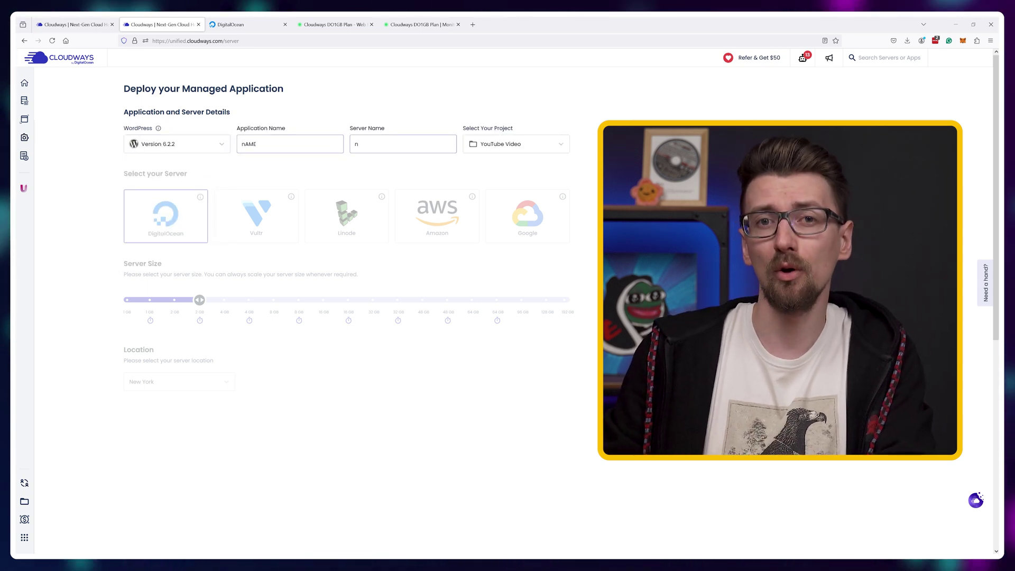
pyautogui.write('AME')
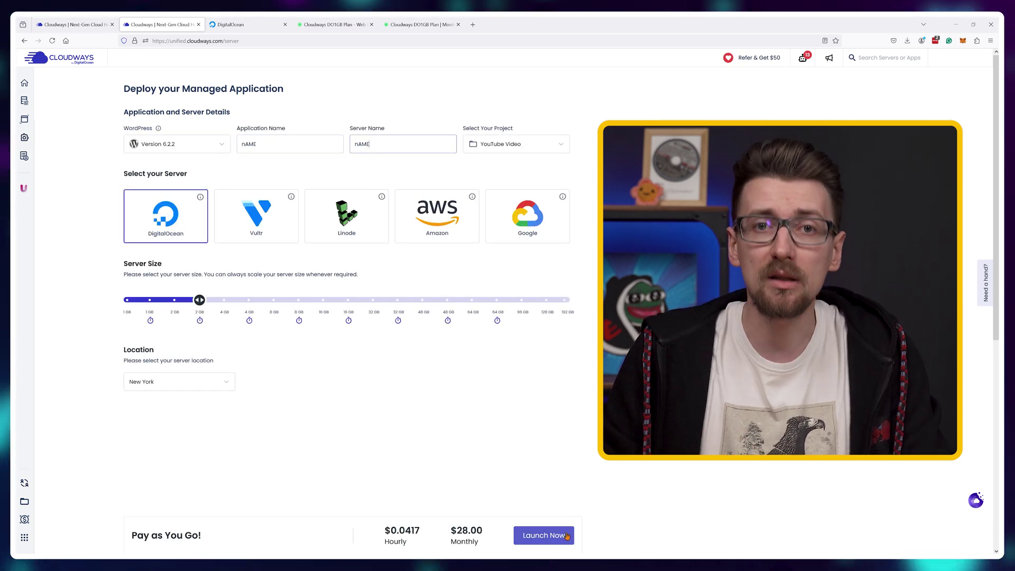
pyautogui.click(568, 537)
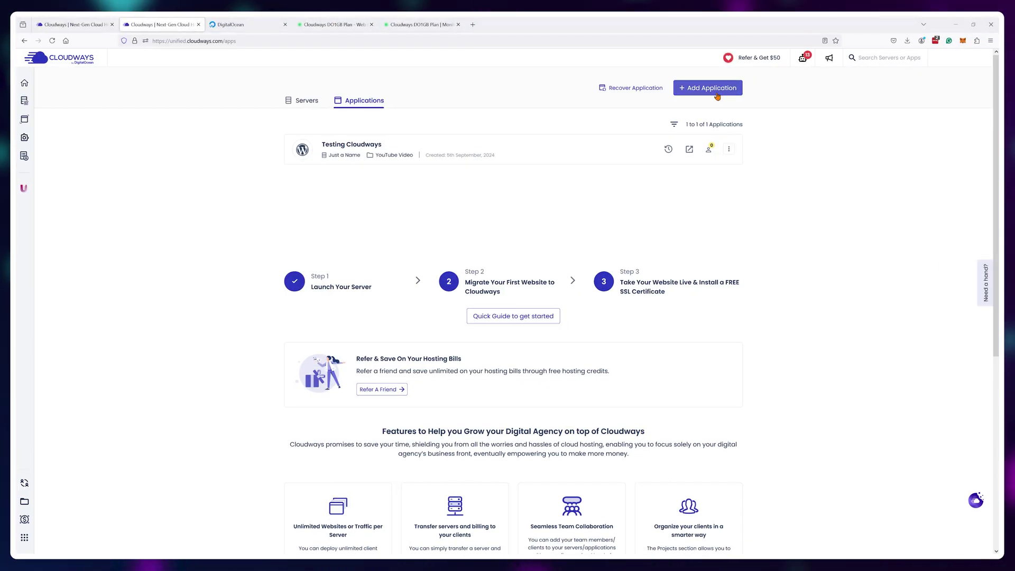
# Add a WordPress 6.2.2 application named 'WordPress Site' to the Just a Name server.
pyautogui.click(717, 94)
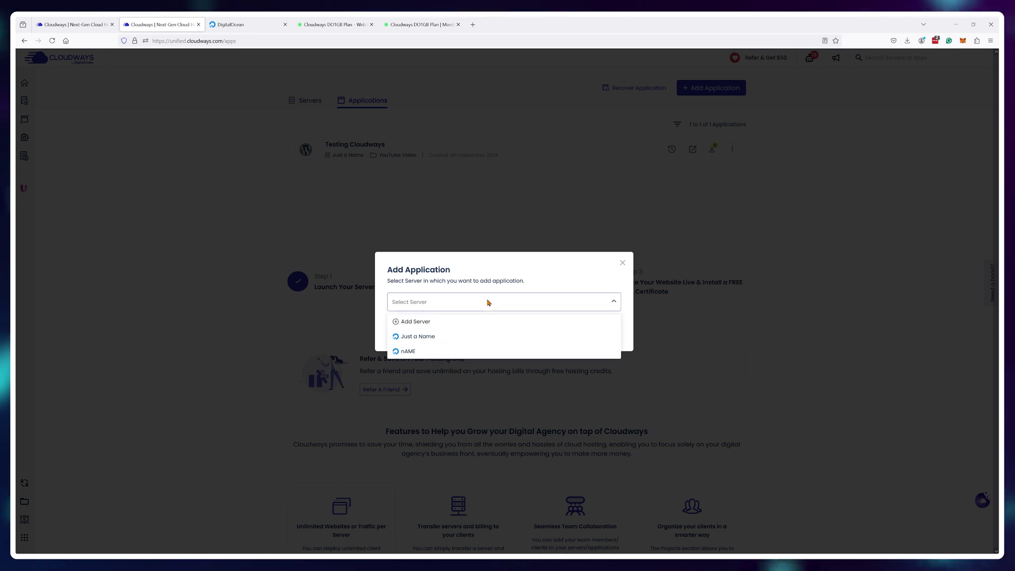
pyautogui.click(435, 337)
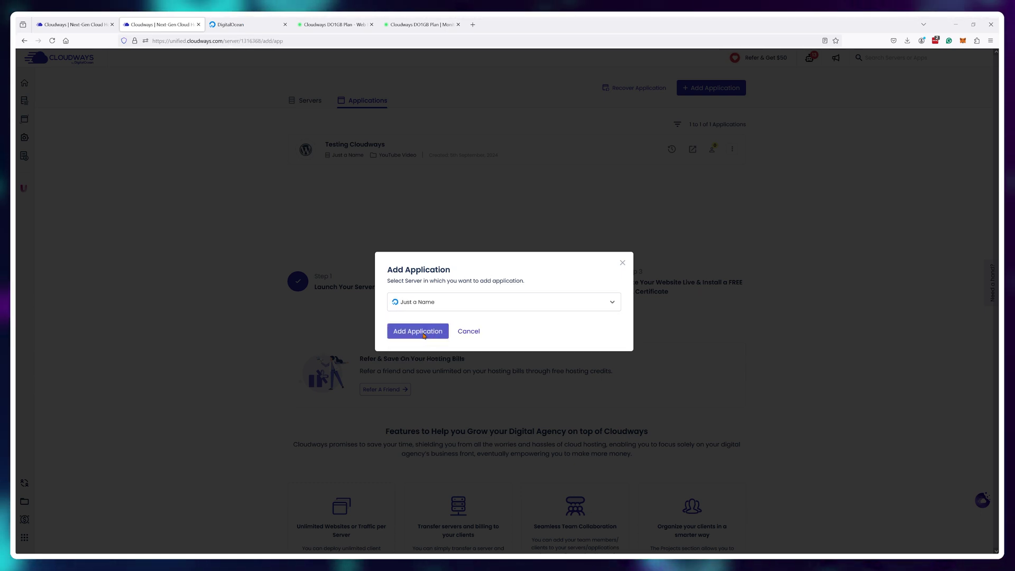
pyautogui.click(424, 332)
pyautogui.click(482, 162)
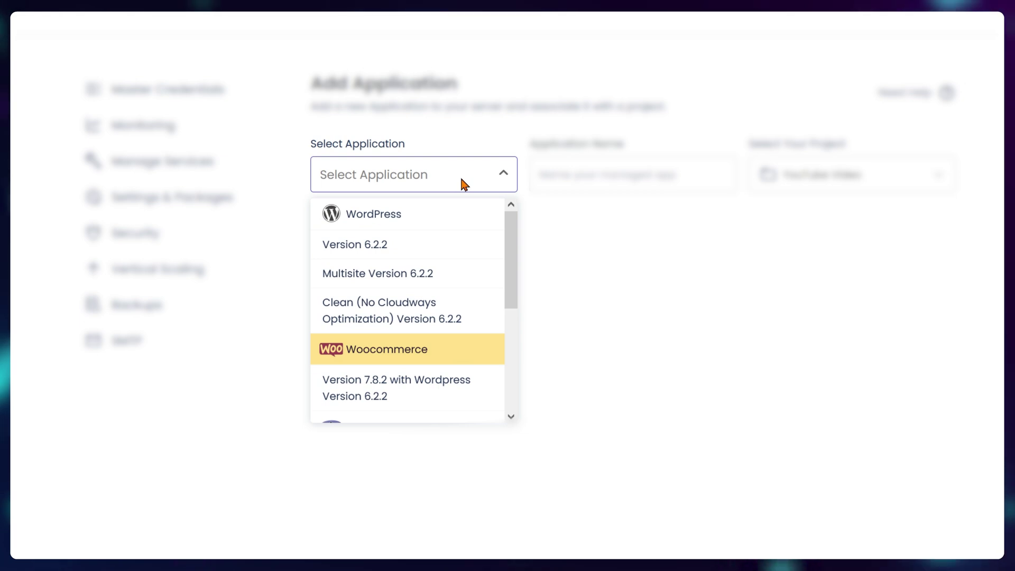
pyautogui.moveTo(506, 244); pyautogui.dragTo(508, 367)
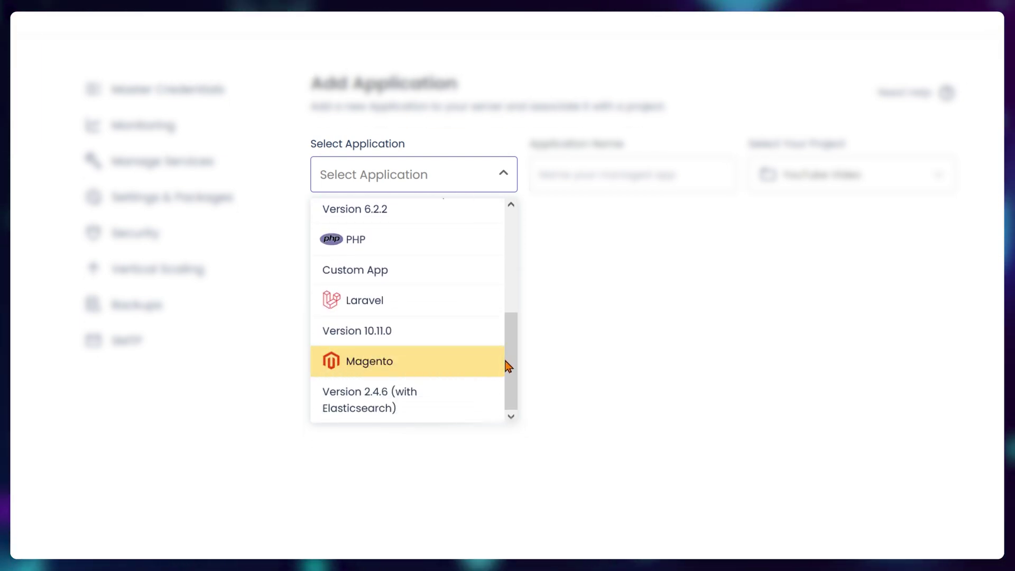
pyautogui.moveTo(507, 367); pyautogui.dragTo(499, 240)
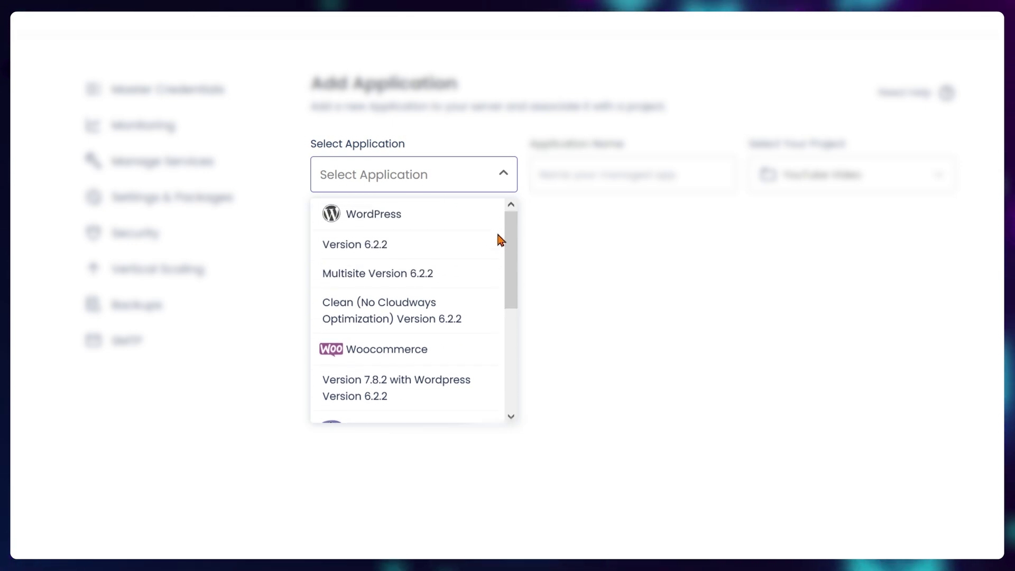
pyautogui.click(397, 242)
pyautogui.click(543, 162)
pyautogui.write('WordPress Site')
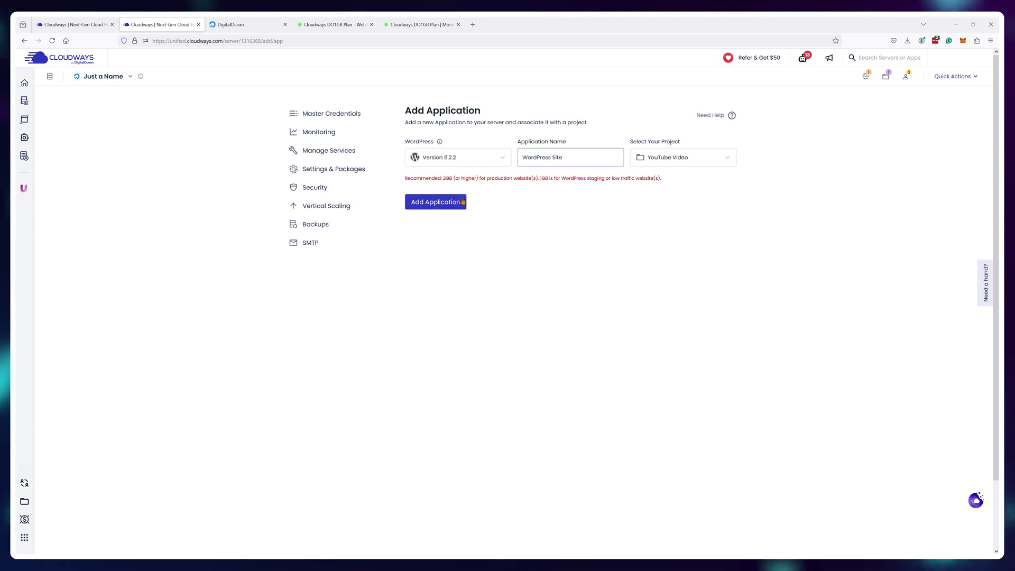
pyautogui.click(459, 203)
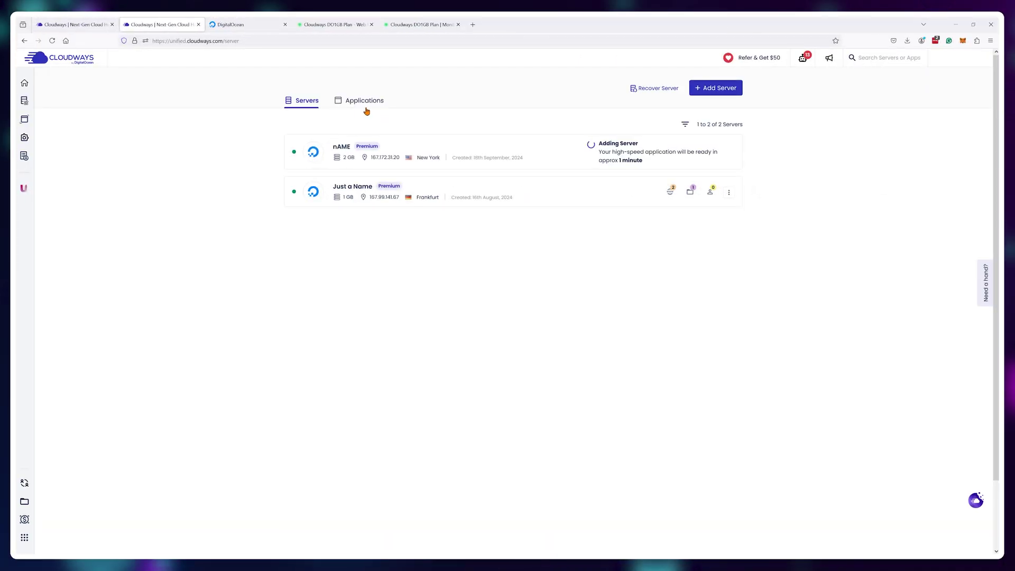
# Review WordPress Site's application settings toggles and its PHP-FPM settings.
pyautogui.click(366, 107)
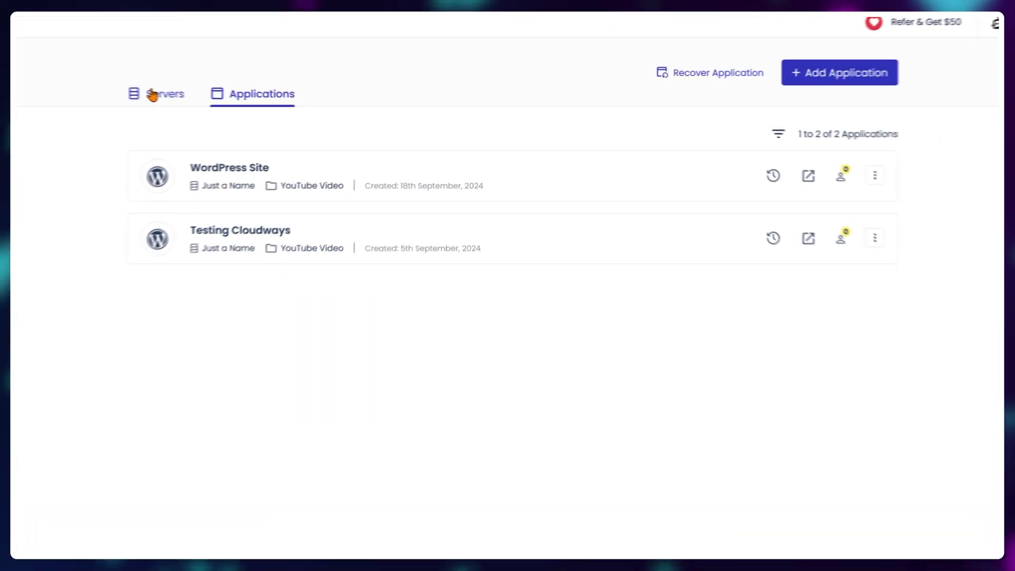
pyautogui.click(305, 101)
pyautogui.click(204, 98)
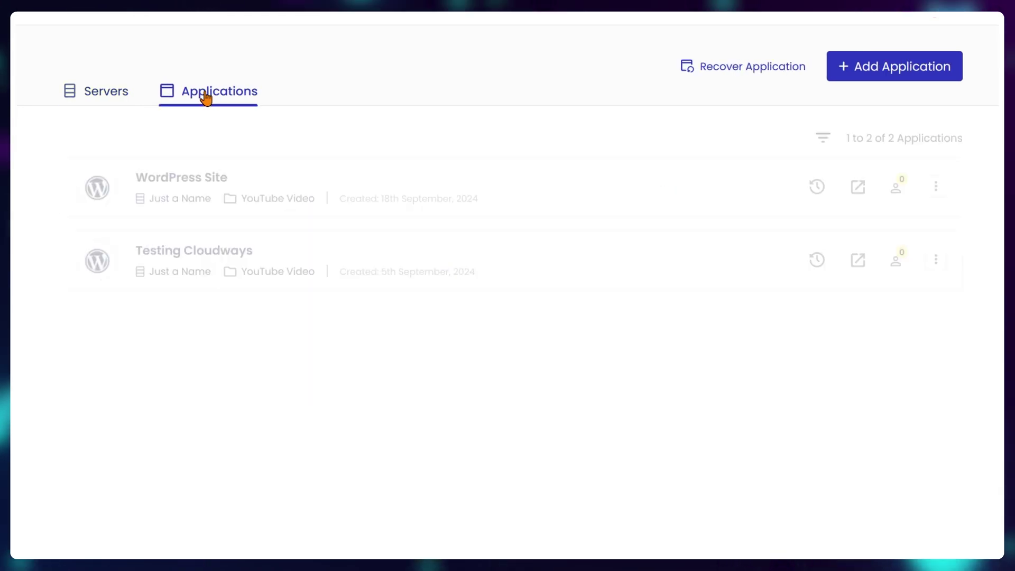
pyautogui.click(613, 186)
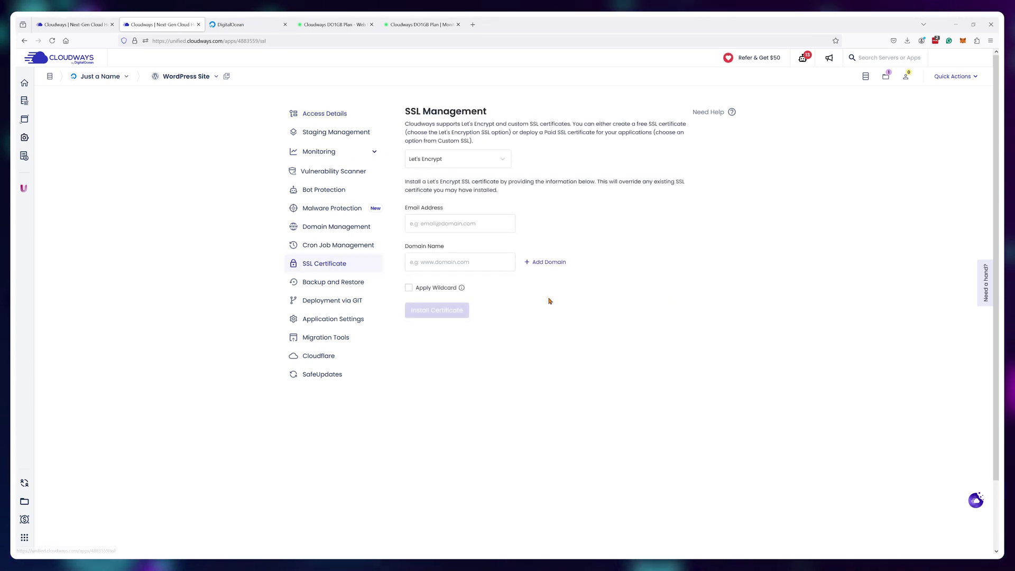
pyautogui.click(336, 319)
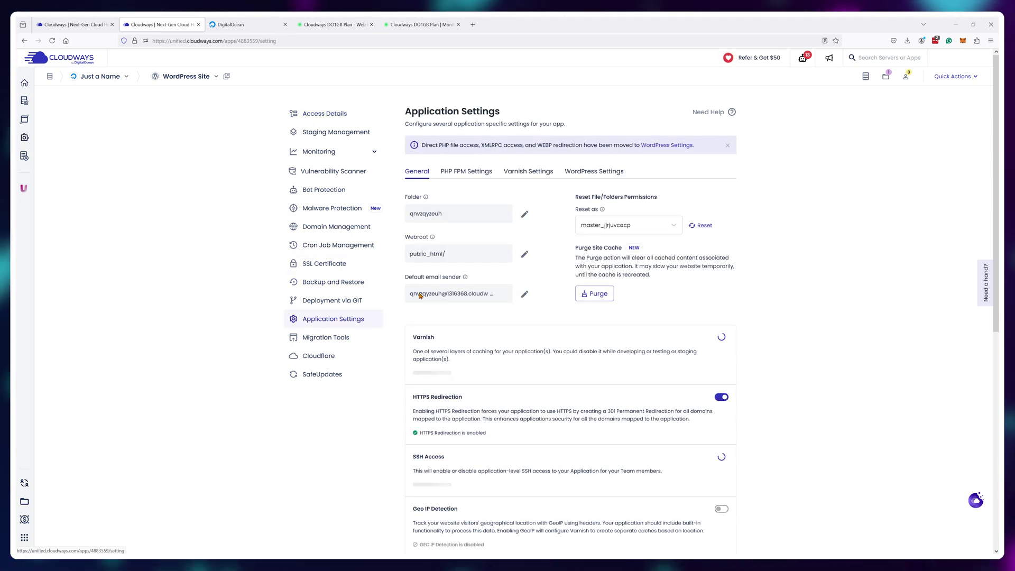
pyautogui.scroll(-2, 548, 238)
pyautogui.scroll(-1, 548, 238)
pyautogui.scroll(-1, 549, 239)
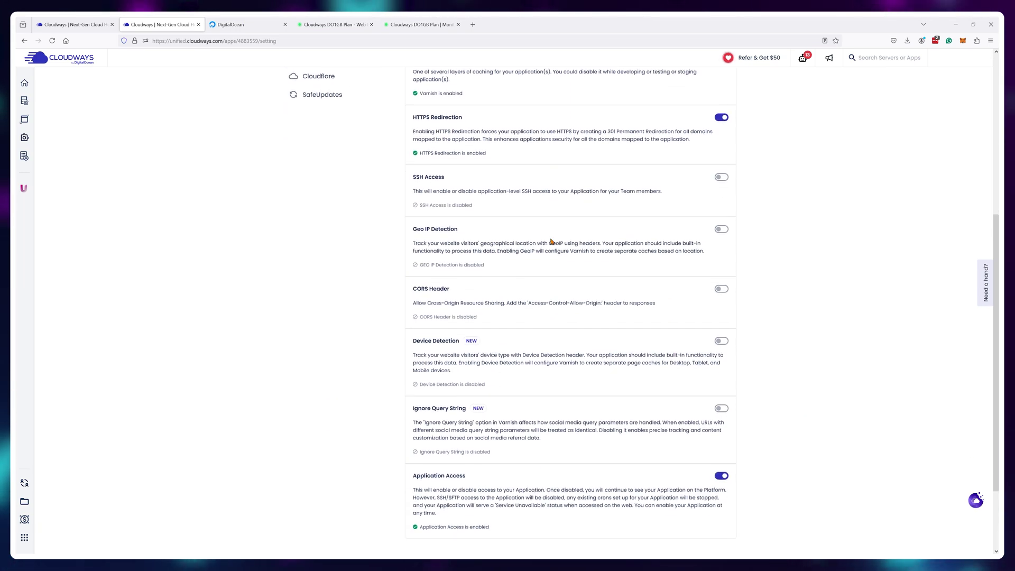
pyautogui.scroll(-1, 551, 241)
pyautogui.scroll(2, 551, 241)
pyautogui.scroll(2, 550, 240)
pyautogui.scroll(3, 551, 239)
pyautogui.click(480, 172)
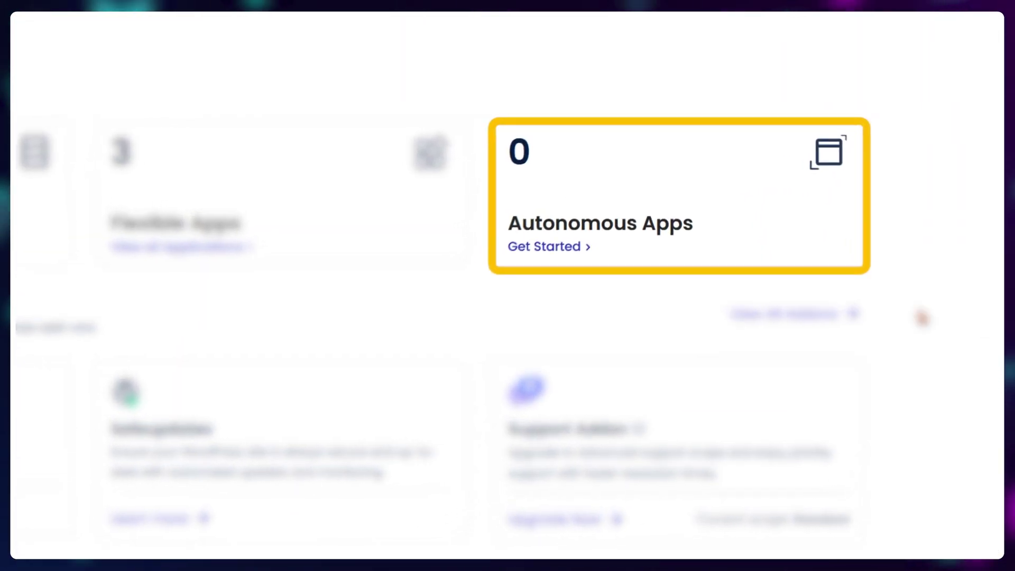
# Pick and confirm the $35/month Autonomous Plan 1, then begin adding an application.
pyautogui.click(573, 260)
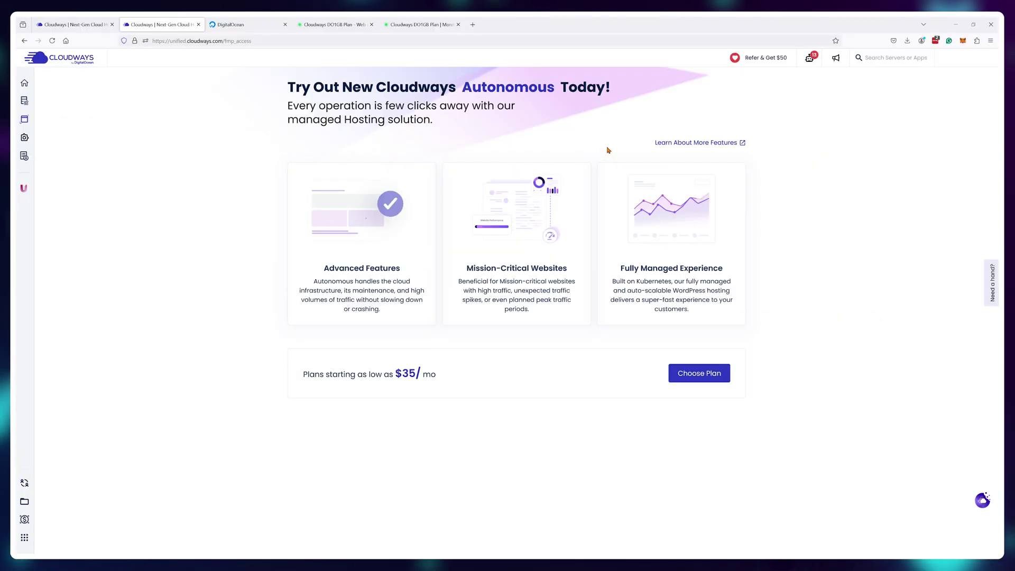
pyautogui.click(720, 378)
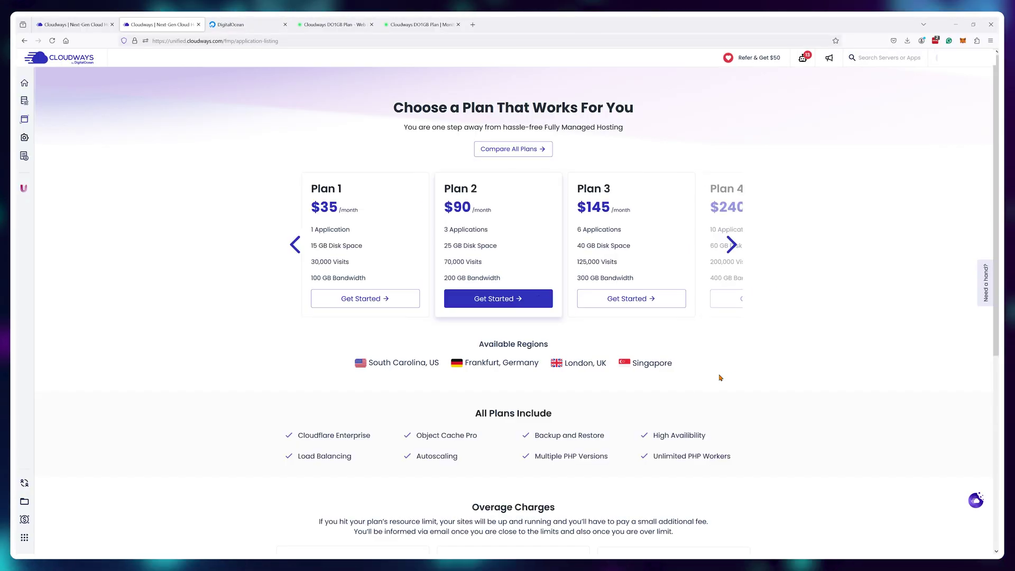
pyautogui.click(297, 245)
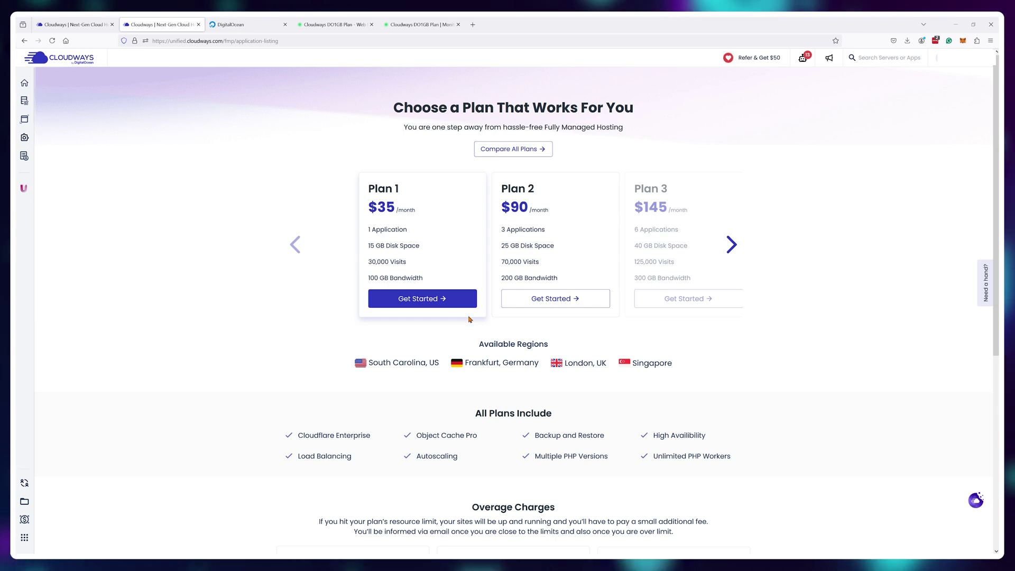
pyautogui.click(456, 302)
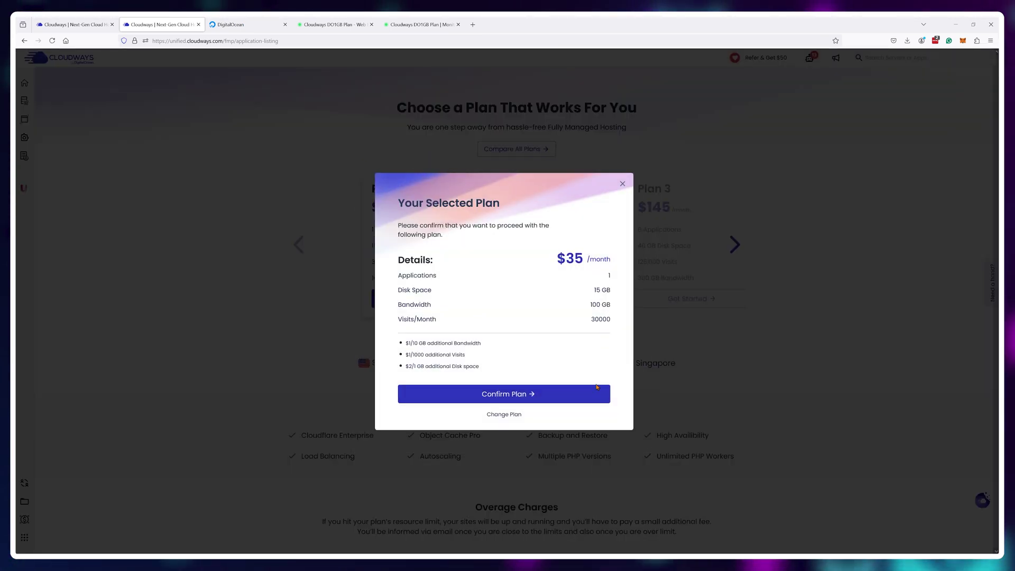
pyautogui.click(597, 387)
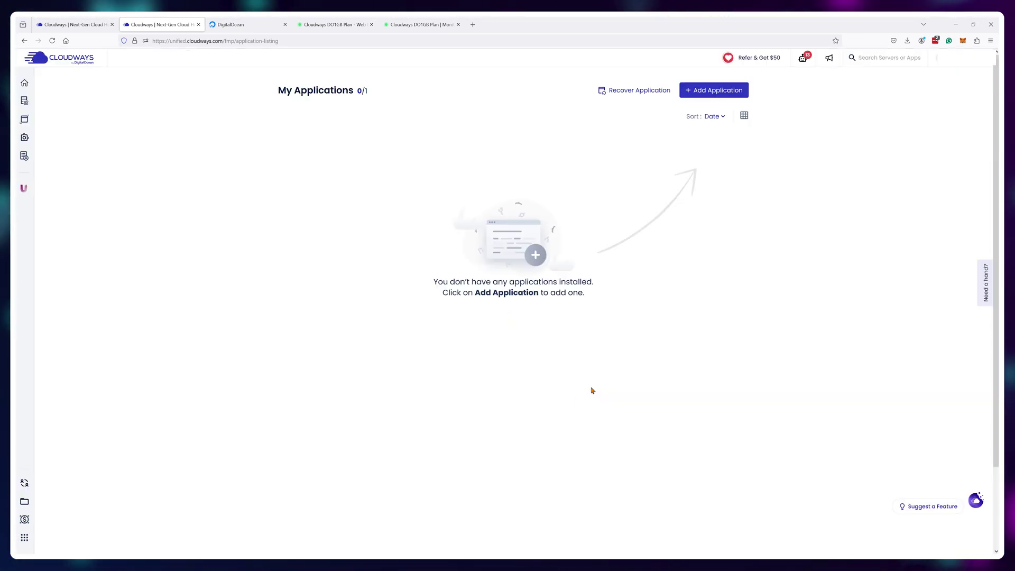
pyautogui.click(742, 92)
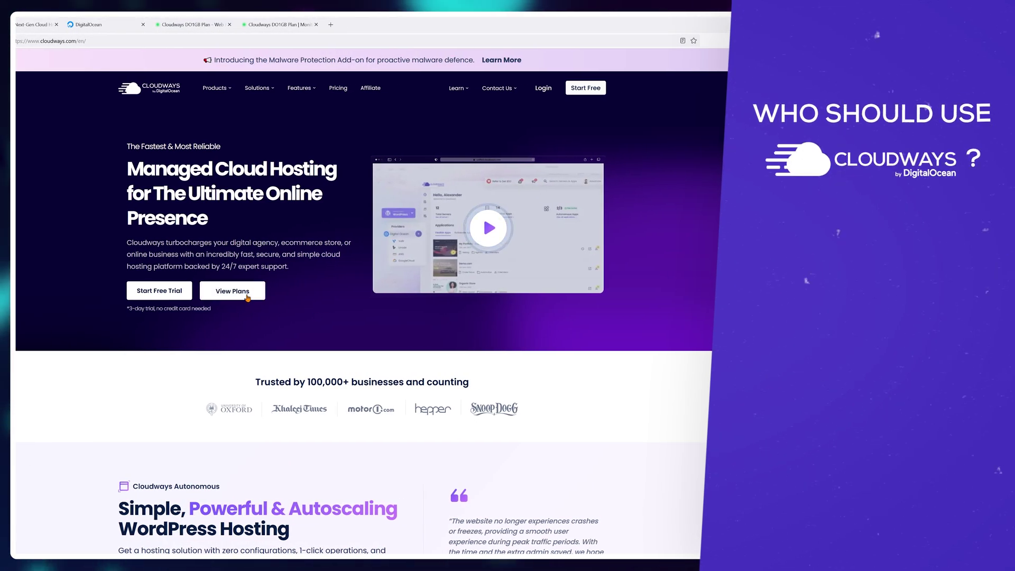
# Show the DigitalOcean plans on the pricing page, starting with DO1GB at $14/month.
pyautogui.click(247, 298)
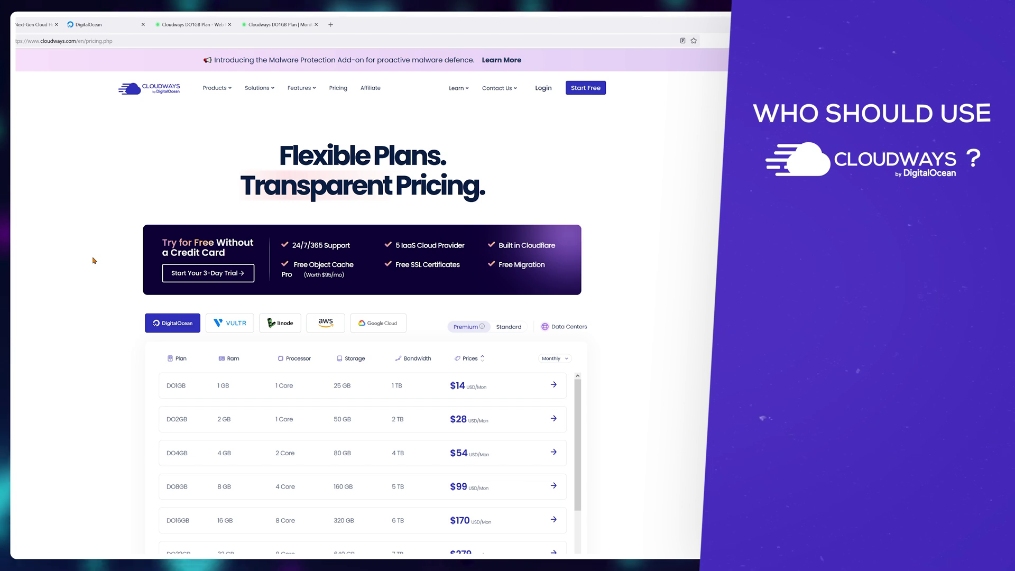
pyautogui.scroll(-2, 93, 260)
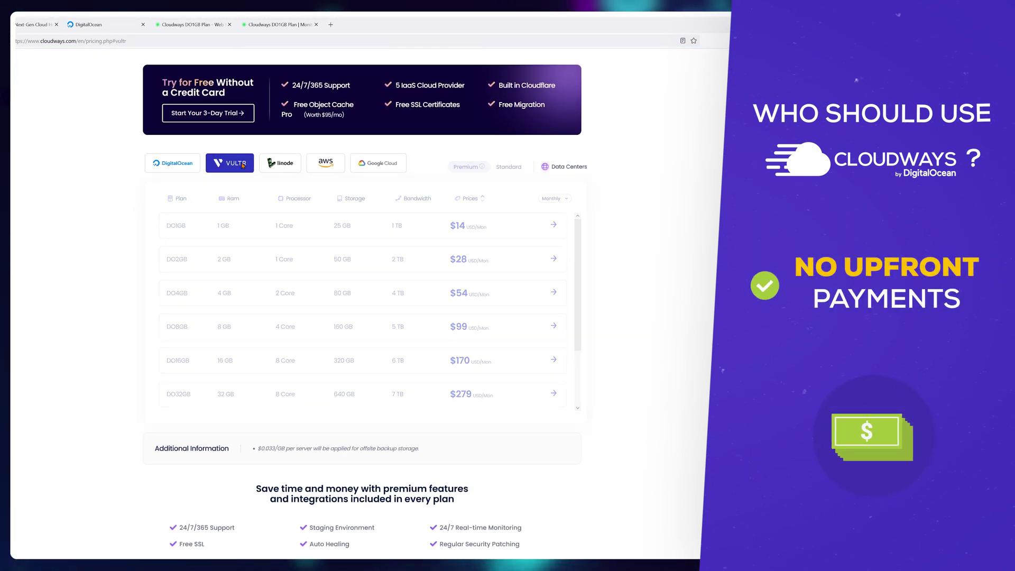
pyautogui.click(186, 166)
pyautogui.scroll(-1, 111, 189)
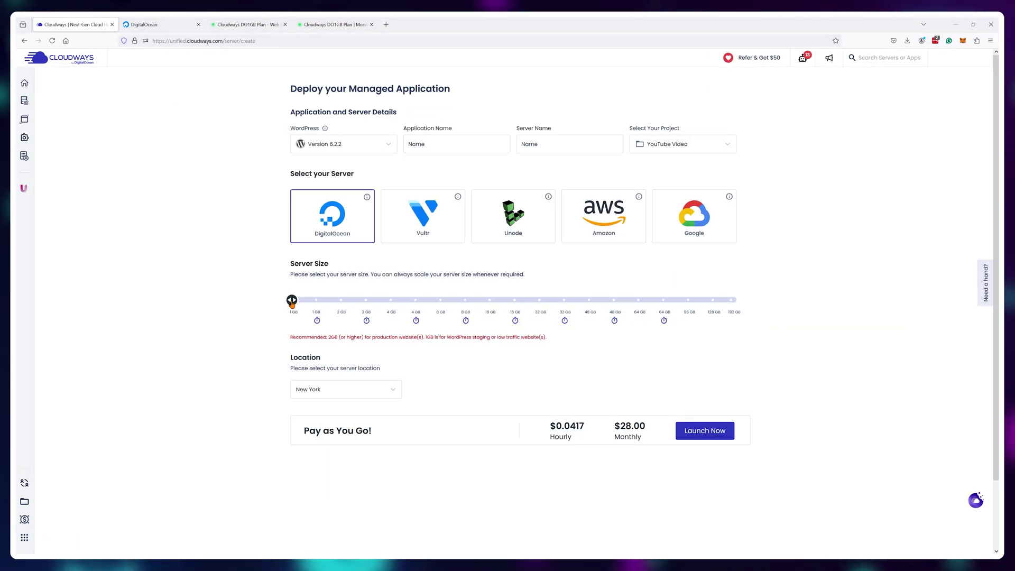
# Raise the server size from 1 GB to the 192 GB maximum at $1056.00 monthly.
pyautogui.moveTo(292, 302); pyautogui.dragTo(532, 316)
pyautogui.moveTo(747, 318); pyautogui.dragTo(862, 320)
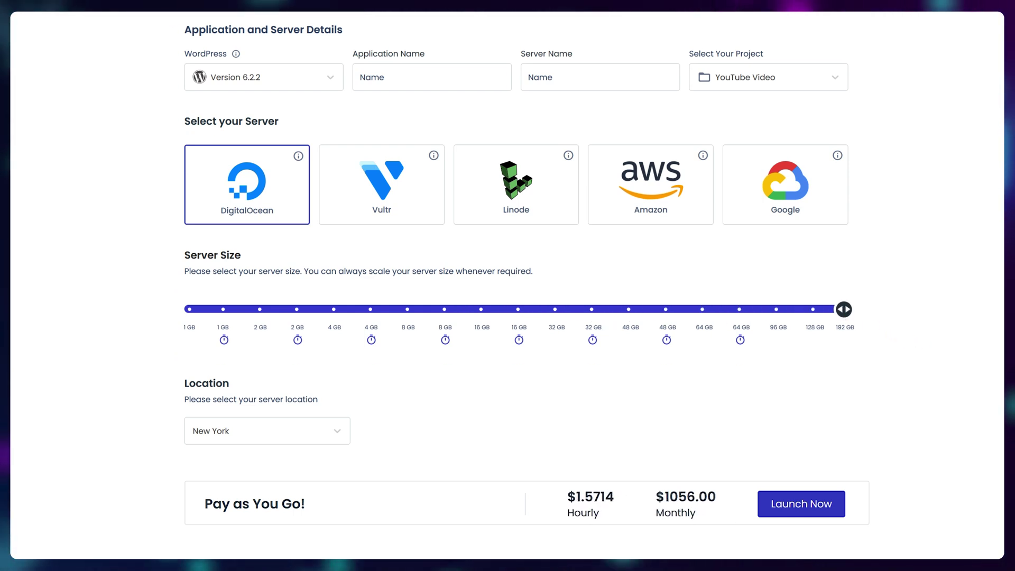